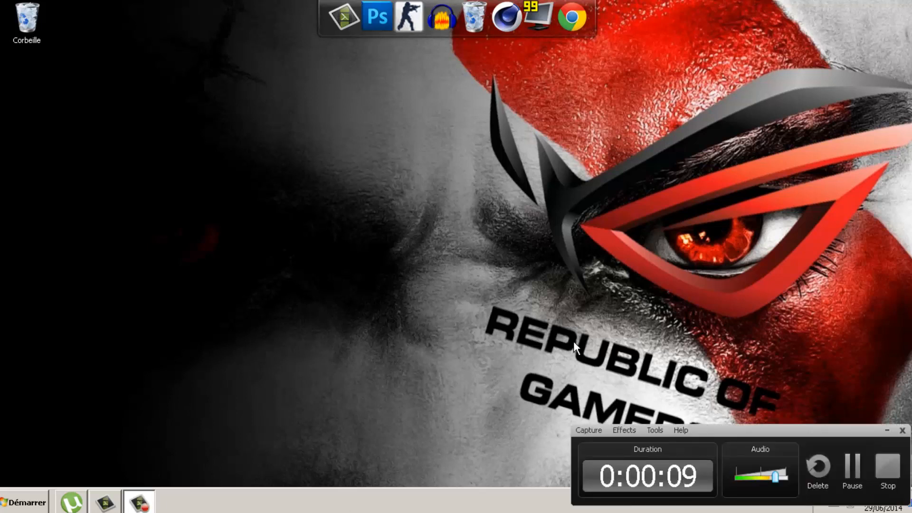
# Minimize the Camtasia Recorder panel and bring up the Camtasia Studio 8 editor
pyautogui.click(886, 430)
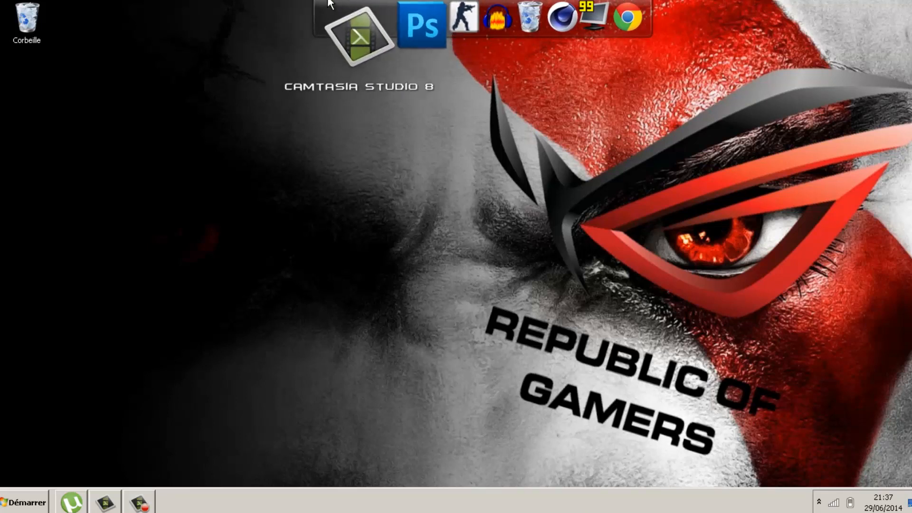
pyautogui.click(136, 508)
pyautogui.click(137, 508)
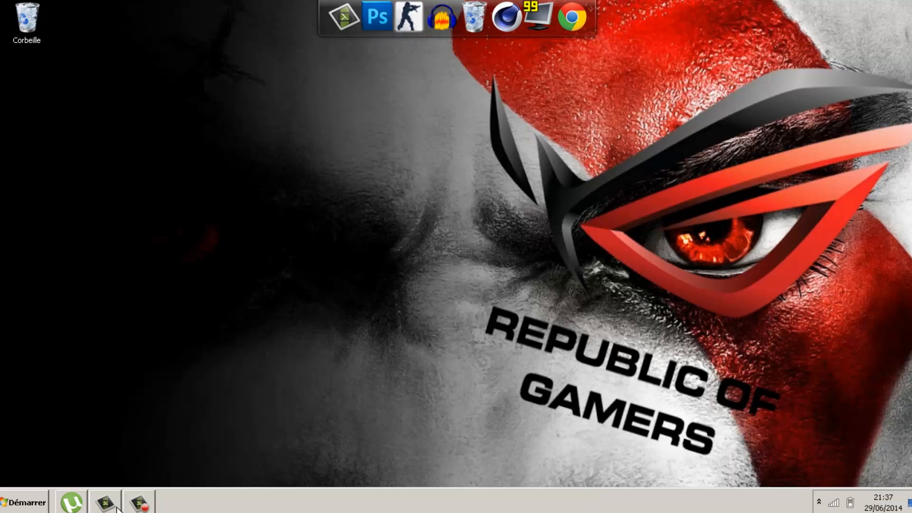
pyautogui.click(116, 506)
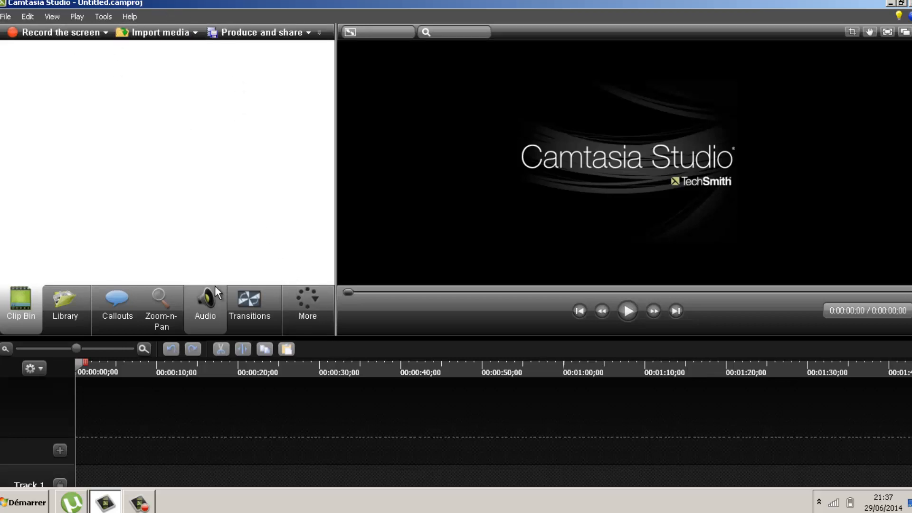
# Import '01 Je suis Venu te Dire Que Je m'en Vais.mp3' from the Music library into the Clip Bin
pyautogui.moveTo(214, 286)
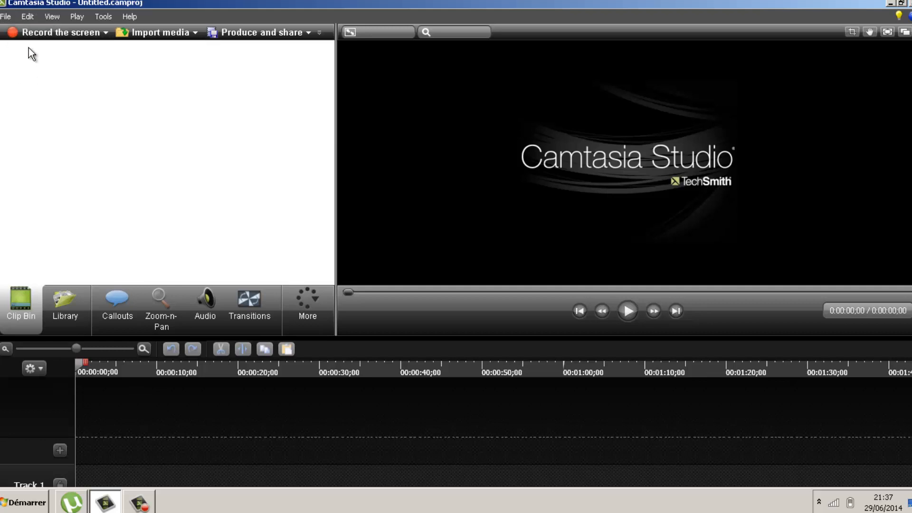
pyautogui.click(10, 17)
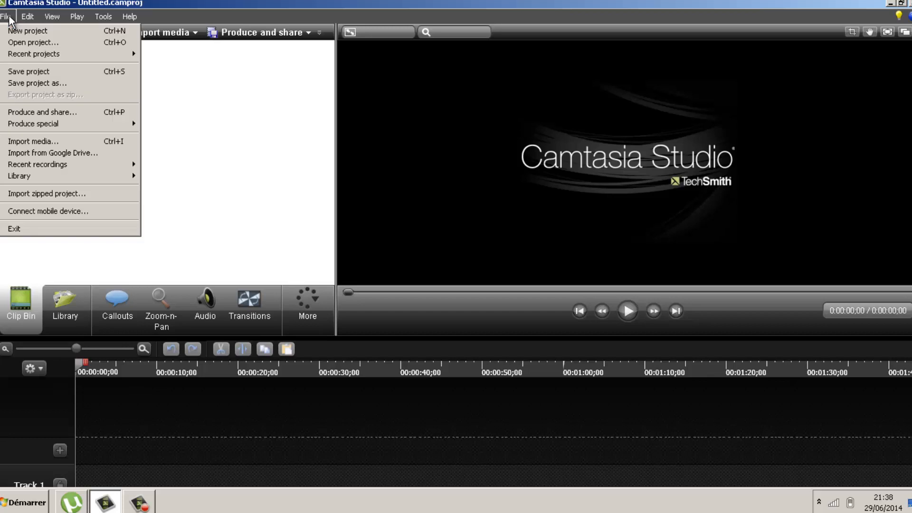
pyautogui.moveTo(27, 16)
pyautogui.click(77, 16)
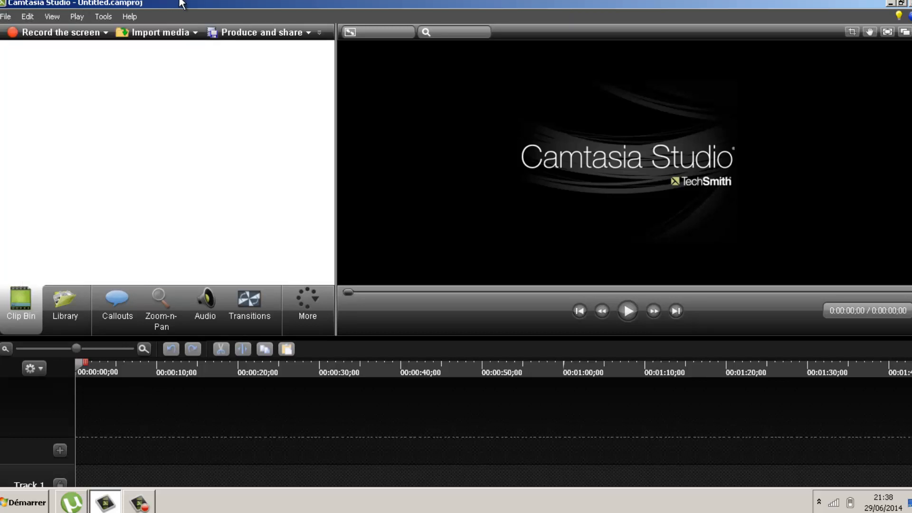
pyautogui.click(8, 16)
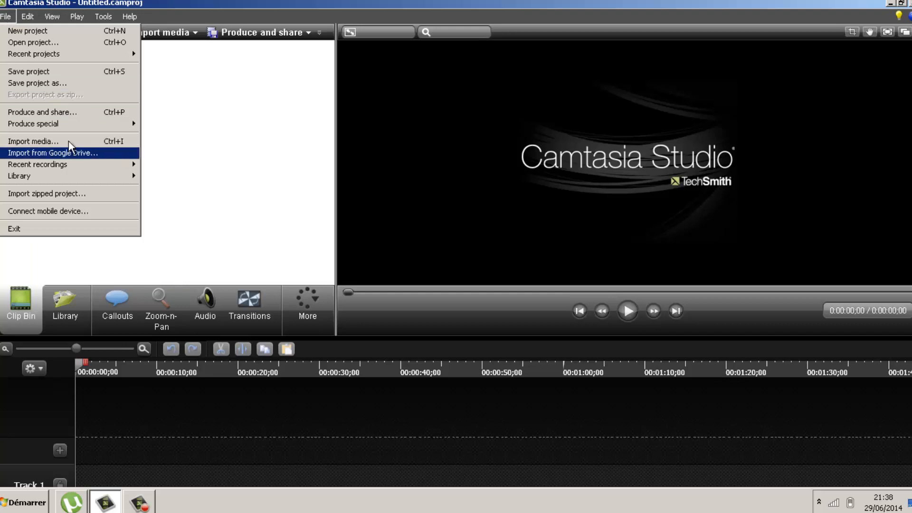
pyautogui.click(241, 4)
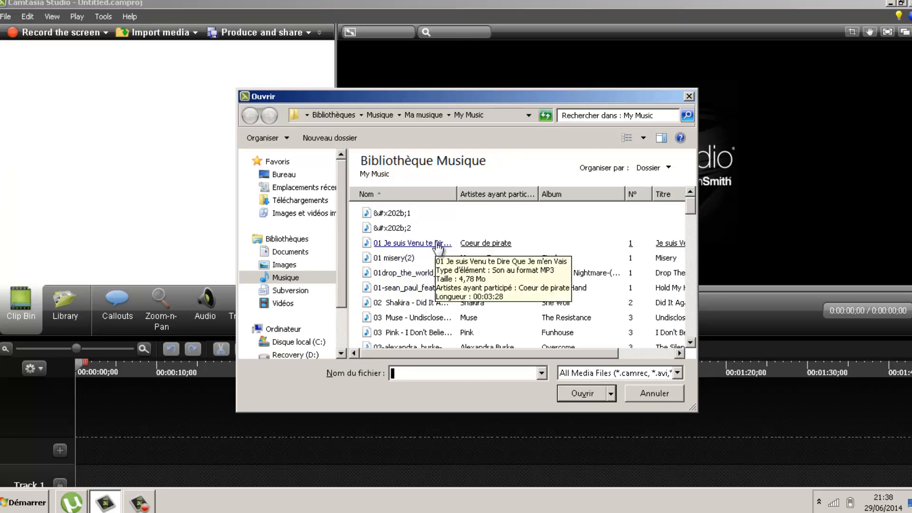
pyautogui.moveTo(425, 302); pyautogui.dragTo(250, 185)
pyautogui.click(577, 304)
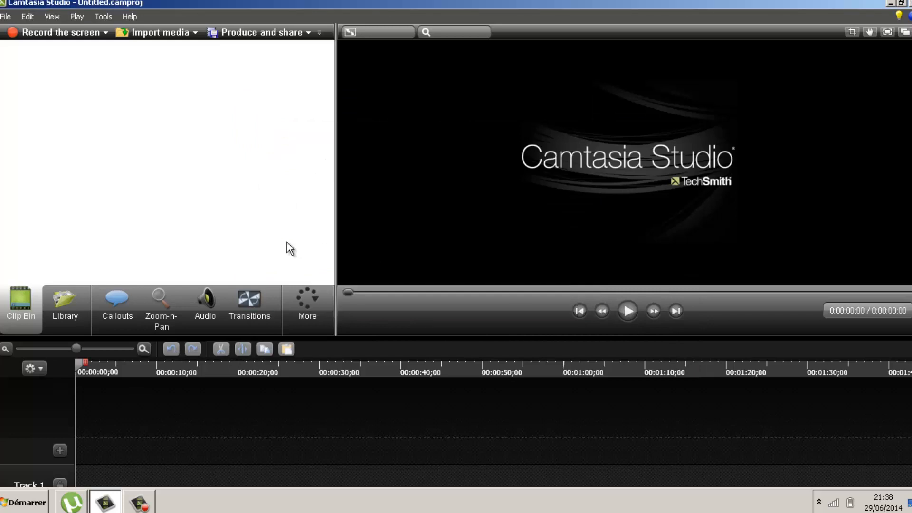
pyautogui.doubleClick(287, 242)
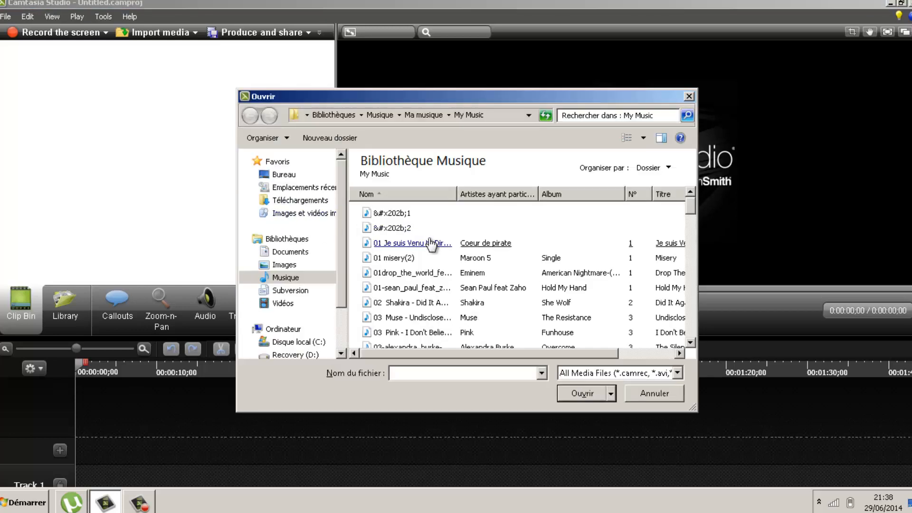
pyautogui.doubleClick(430, 240)
pyautogui.click(51, 105)
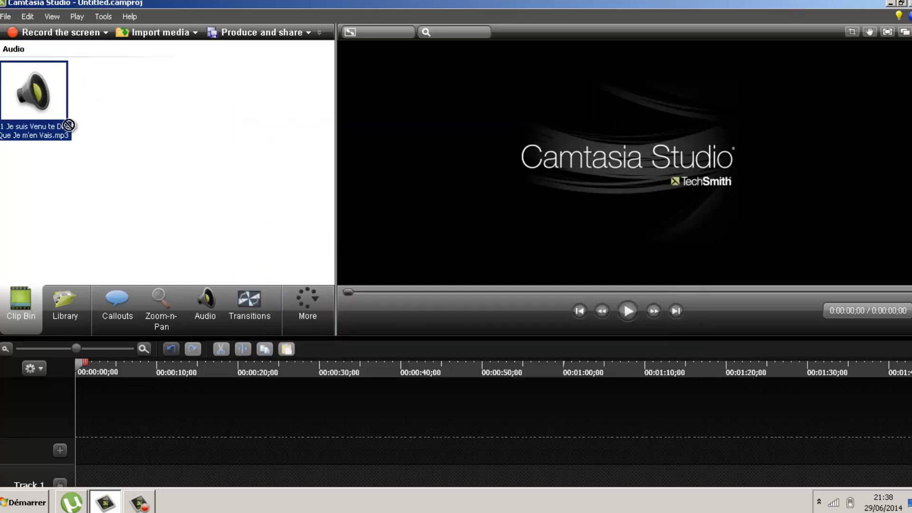
pyautogui.hotkey('ctrl', 'i')
pyautogui.click(322, 264)
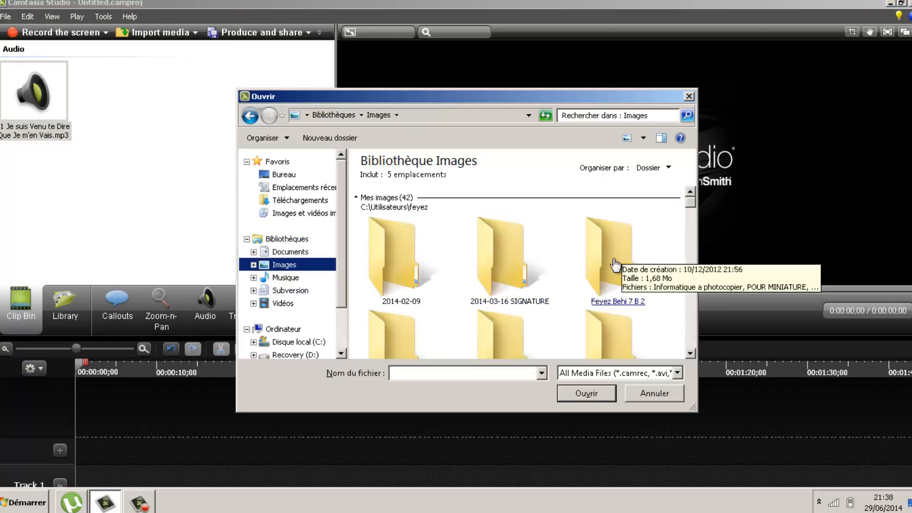
pyautogui.doubleClick(625, 256)
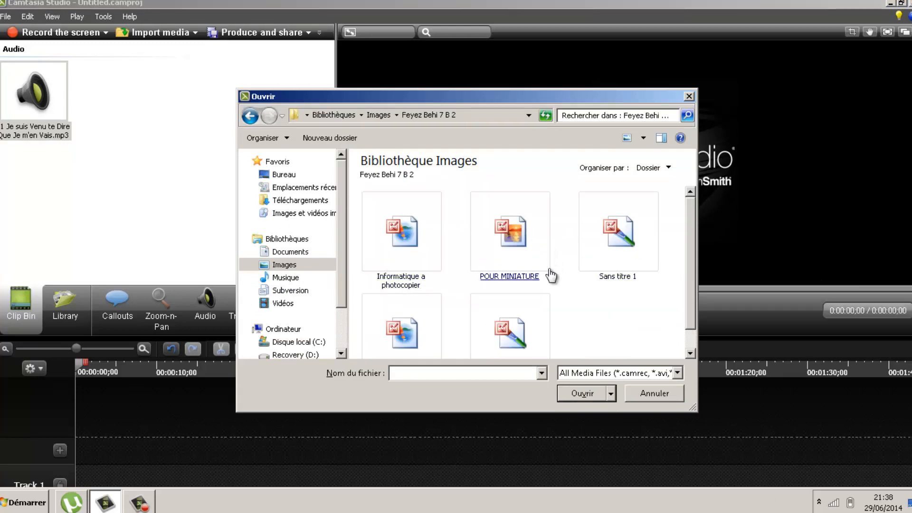
pyautogui.scroll(-1, 549, 273)
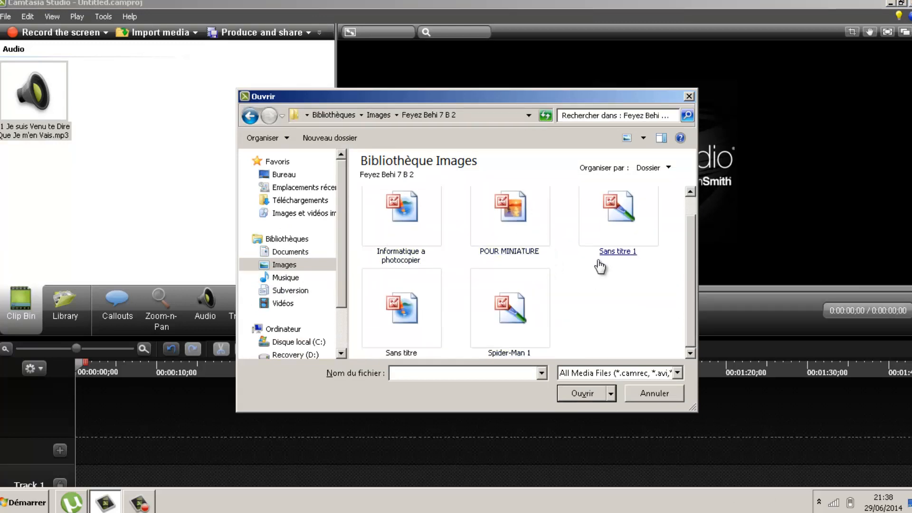
pyautogui.click(295, 175)
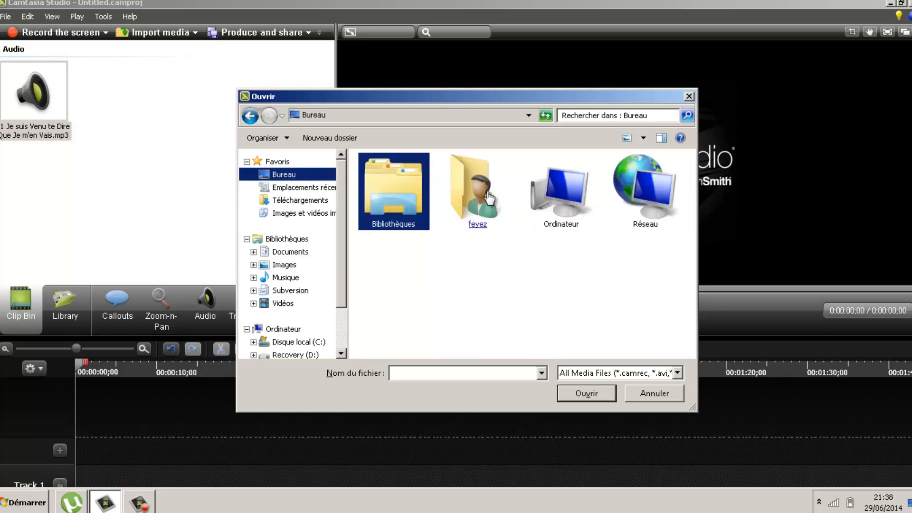
pyautogui.doubleClick(575, 216)
pyautogui.doubleClick(404, 185)
pyautogui.scroll(-2, 423, 275)
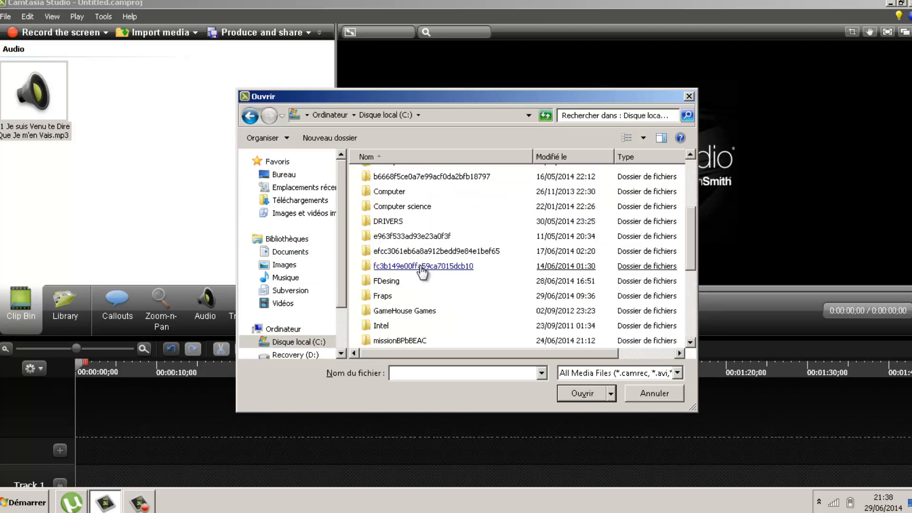
pyautogui.doubleClick(394, 239)
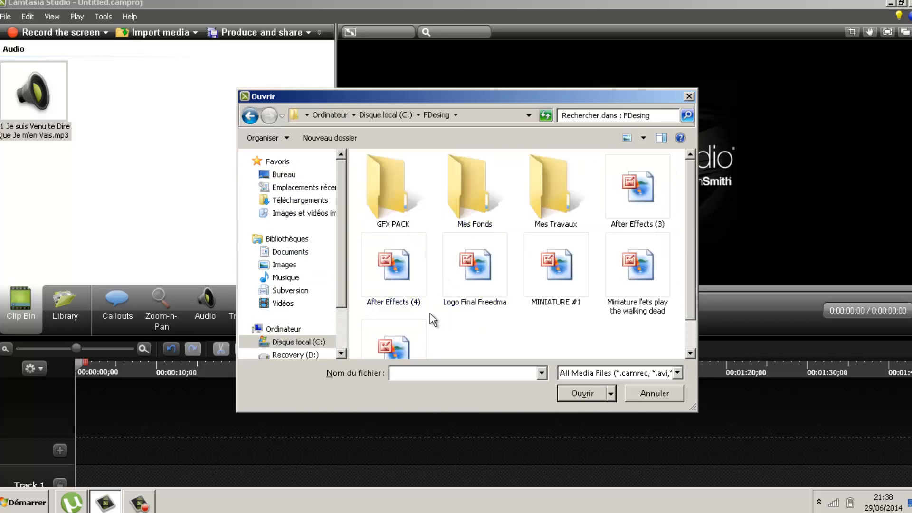
pyautogui.scroll(-1, 433, 320)
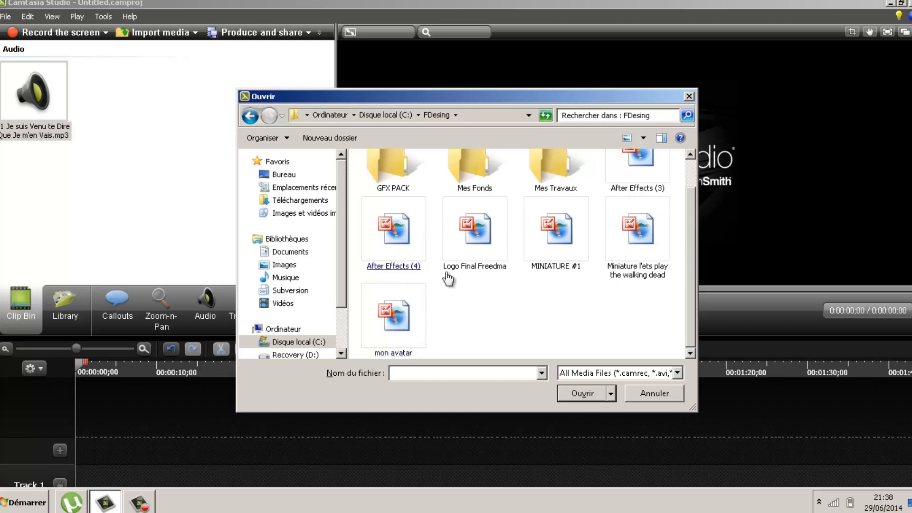
pyautogui.doubleClick(393, 324)
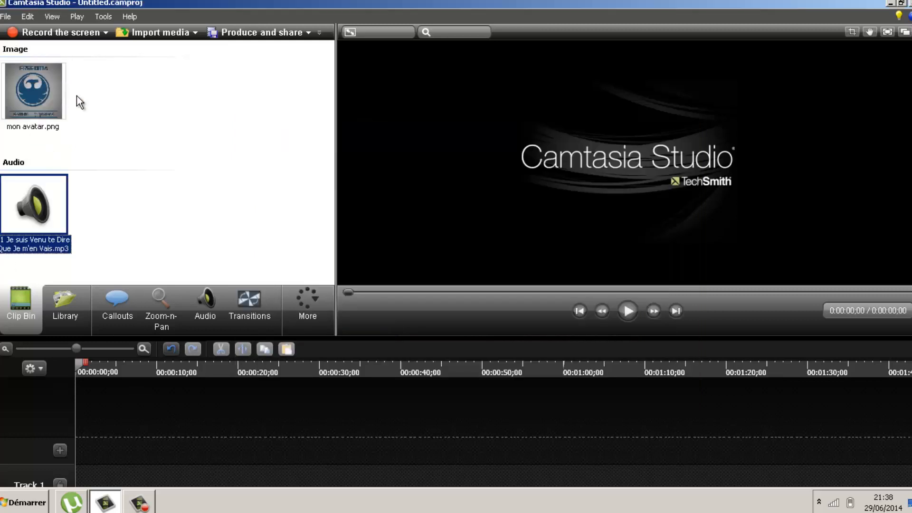
pyautogui.rightClick(26, 88)
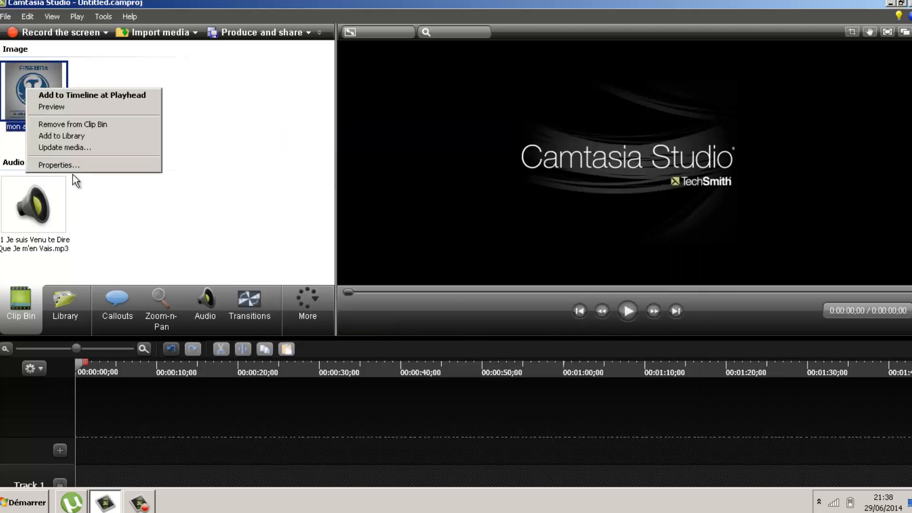
pyautogui.click(271, 108)
pyautogui.click(56, 124)
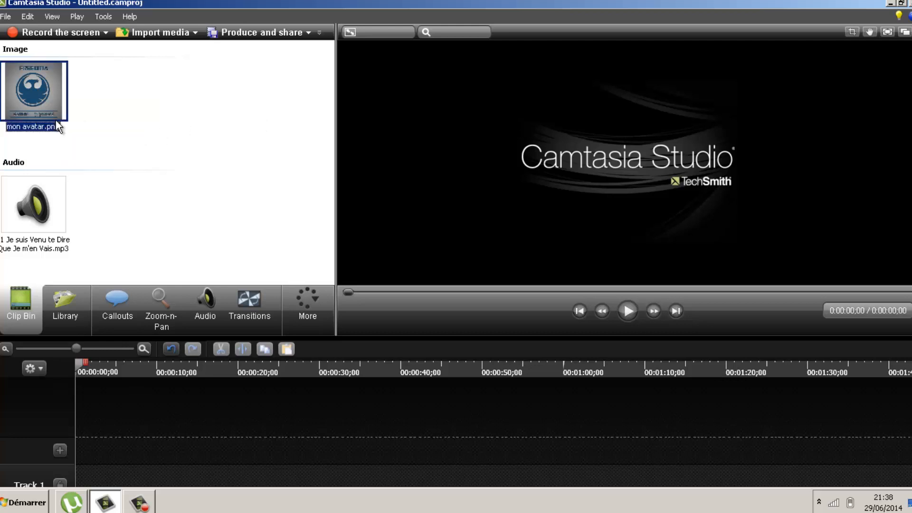
pyautogui.press('Delete')
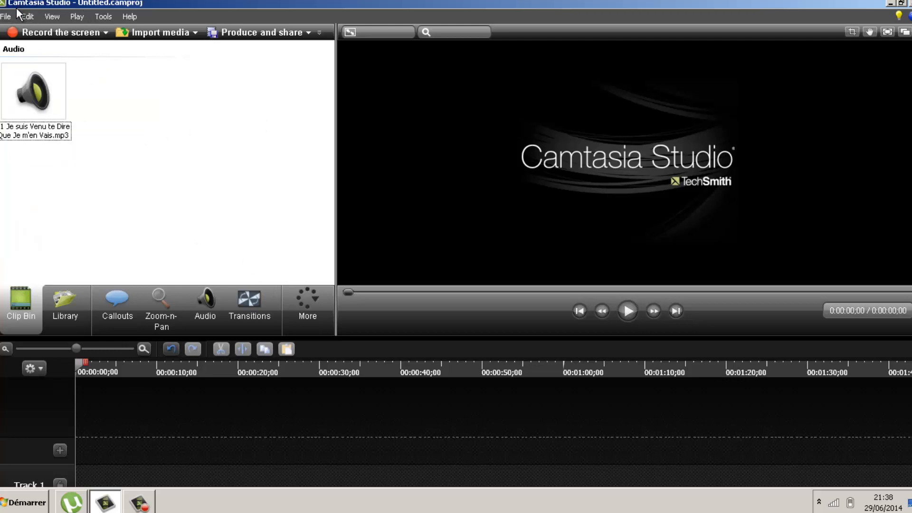
# Import the fond2 background image from the Mes Fonds folder
pyautogui.hotkey('ctrl', 'i')
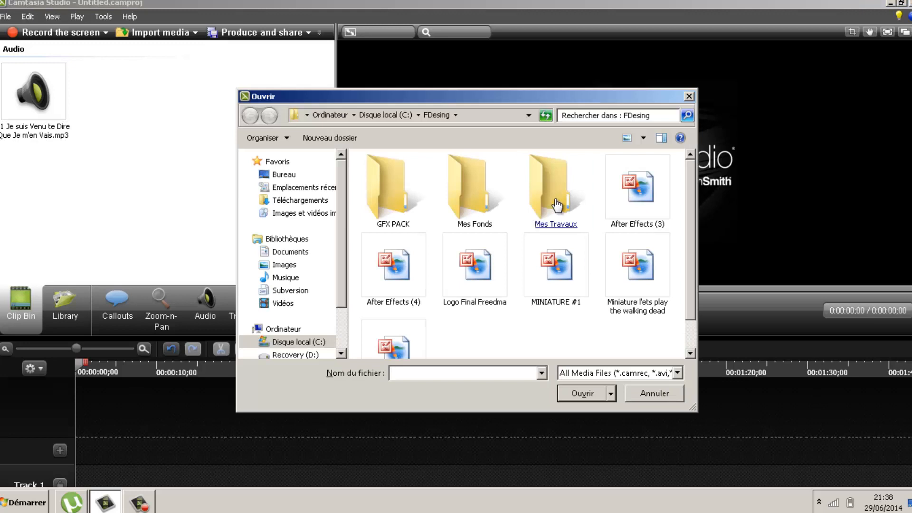
pyautogui.doubleClick(558, 205)
pyautogui.click(250, 115)
pyautogui.doubleClick(460, 204)
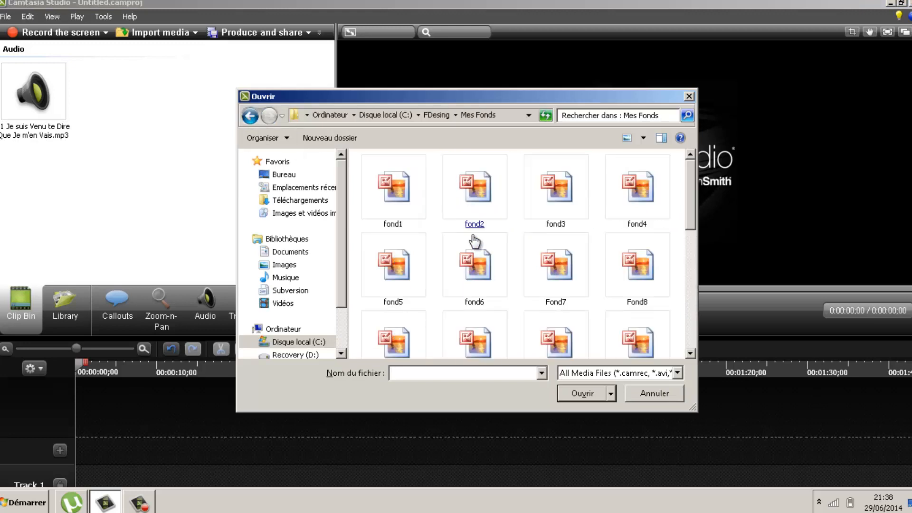
pyautogui.doubleClick(475, 190)
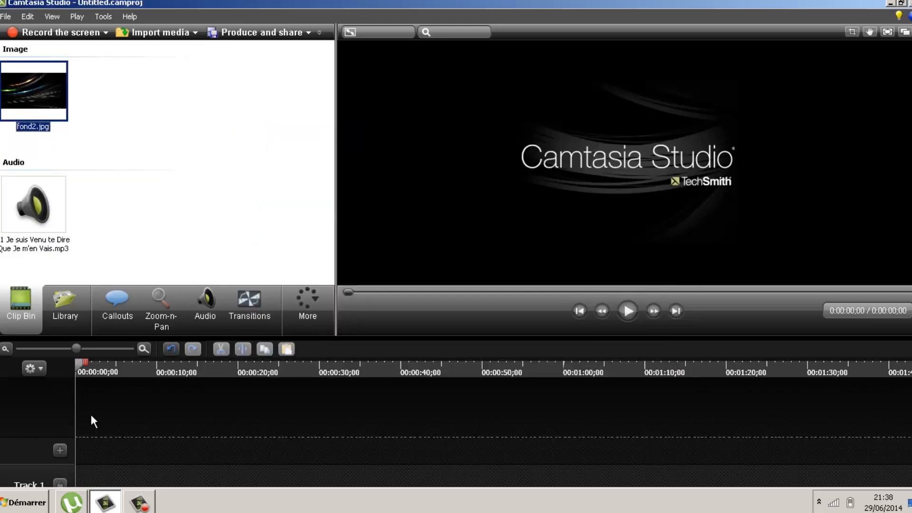
pyautogui.click(114, 81)
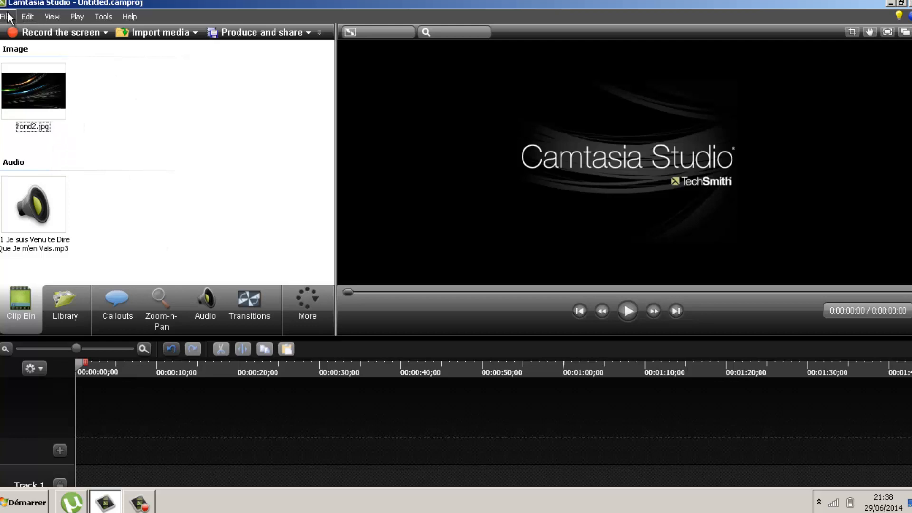
# Import INTRO OFFICIAL.wmv from Vidéos > Mes vidéos > INTRO OFFICIAL and drop it on the timeline
pyautogui.hotkey('ctrl', 'i')
pyautogui.click(284, 304)
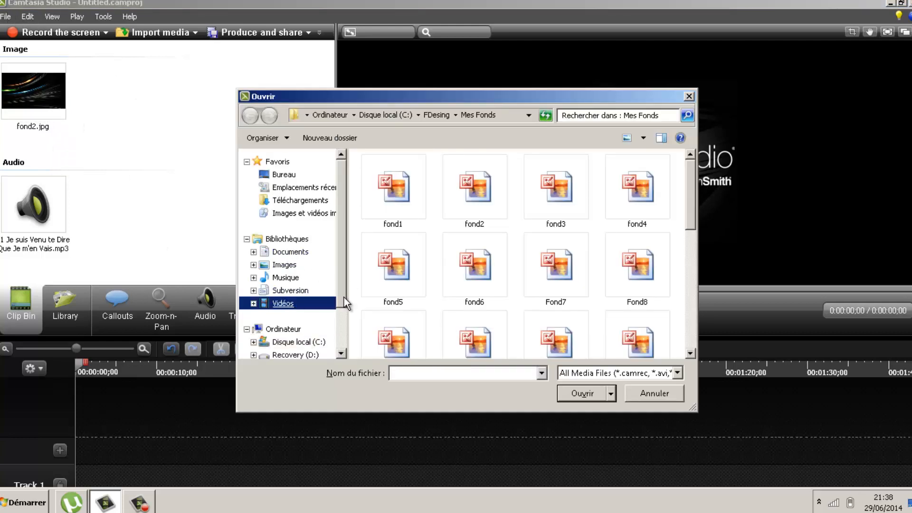
pyautogui.doubleClick(416, 252)
pyautogui.click(250, 115)
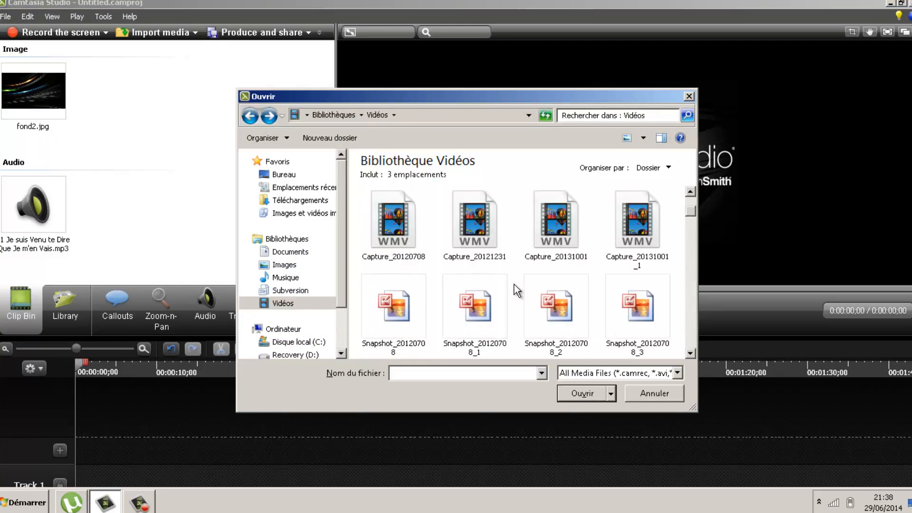
pyautogui.scroll(5, 496, 266)
pyautogui.scroll(-2, 485, 294)
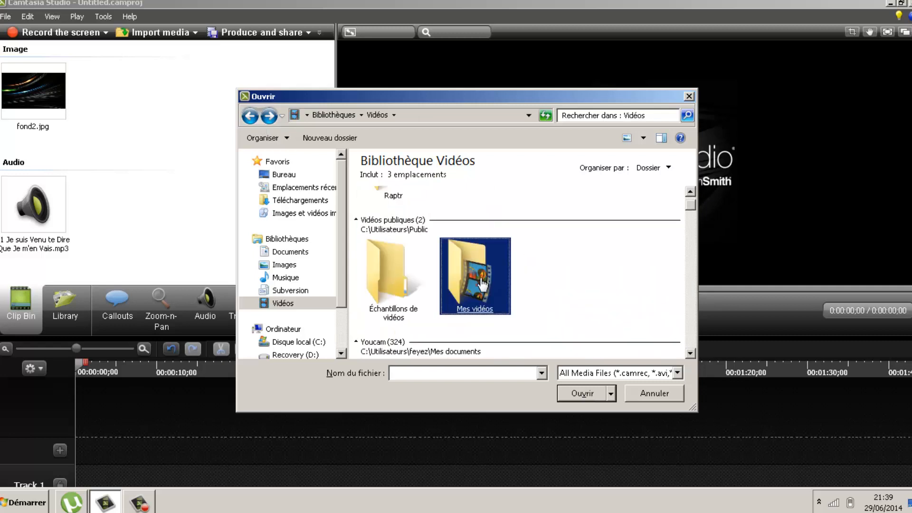
pyautogui.doubleClick(482, 283)
pyautogui.doubleClick(478, 247)
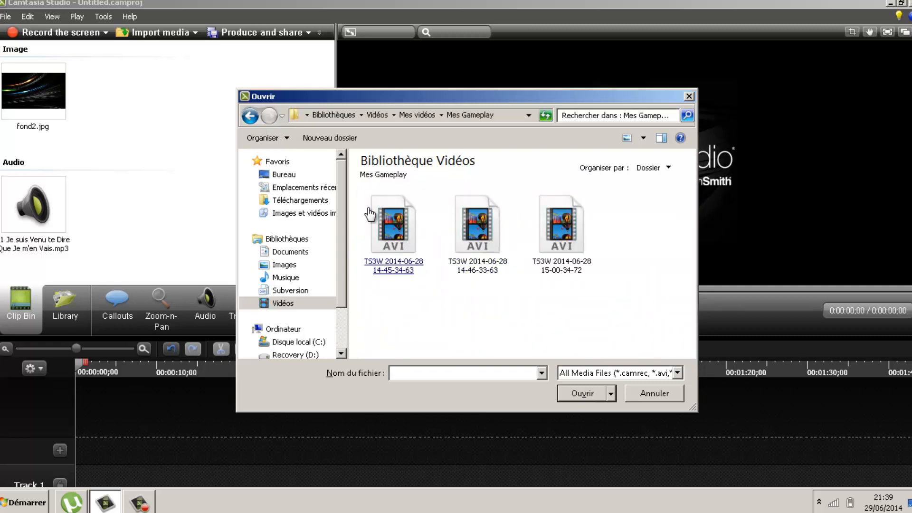
pyautogui.click(250, 115)
pyautogui.click(250, 116)
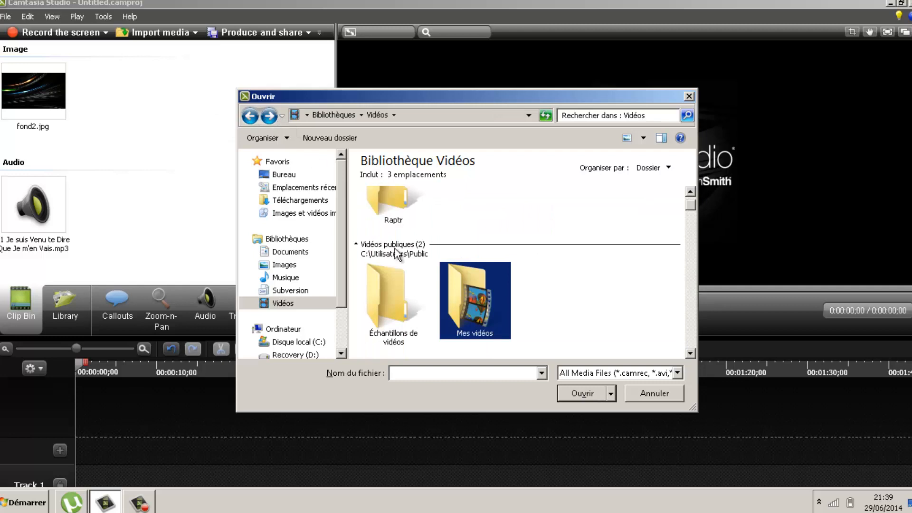
pyautogui.doubleClick(449, 282)
pyautogui.doubleClick(394, 237)
pyautogui.moveTo(411, 237); pyautogui.dragTo(278, 348)
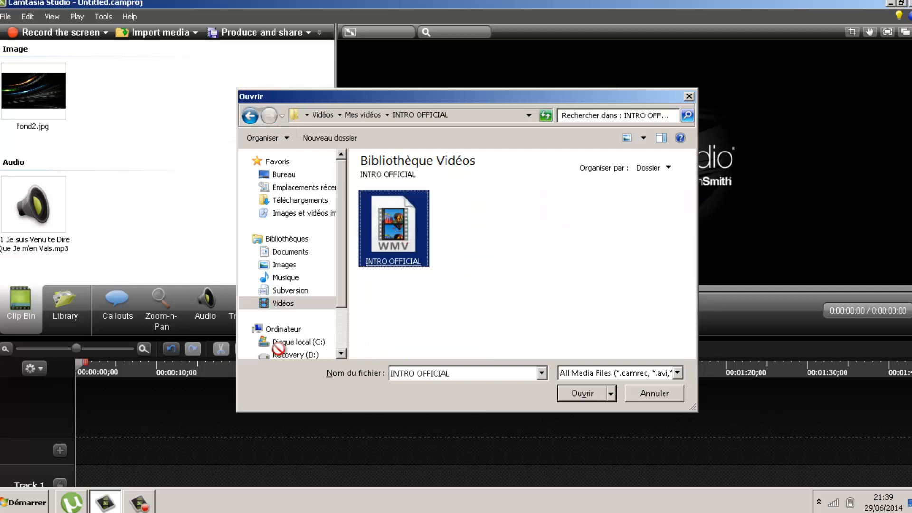
pyautogui.press('Return')
pyautogui.moveTo(48, 227); pyautogui.dragTo(83, 429)
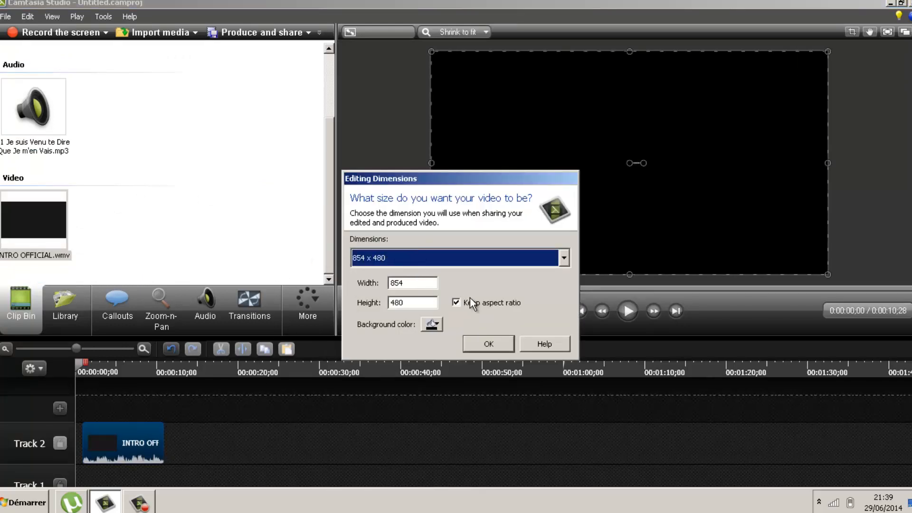
# Set editing dimensions to 1980 x 1080 without keeping aspect ratio, and move the intro clip to 0:00
pyautogui.click(440, 261)
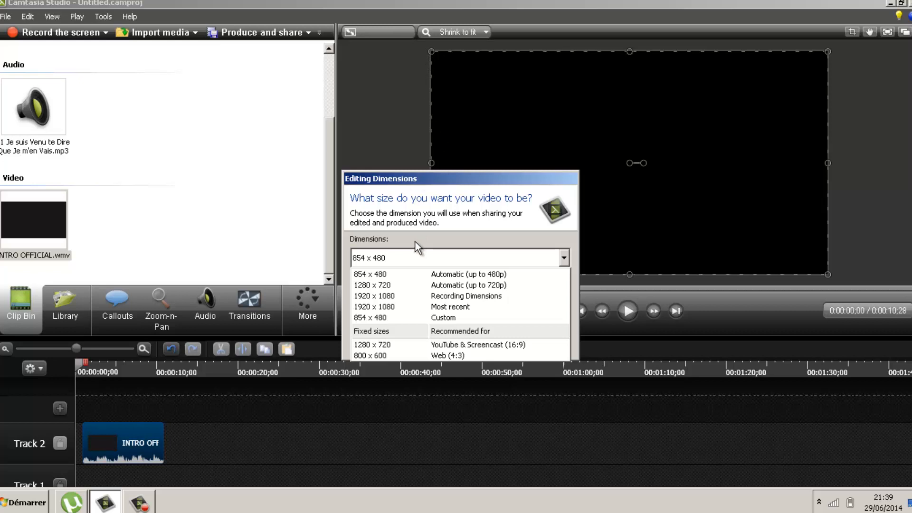
pyautogui.click(443, 228)
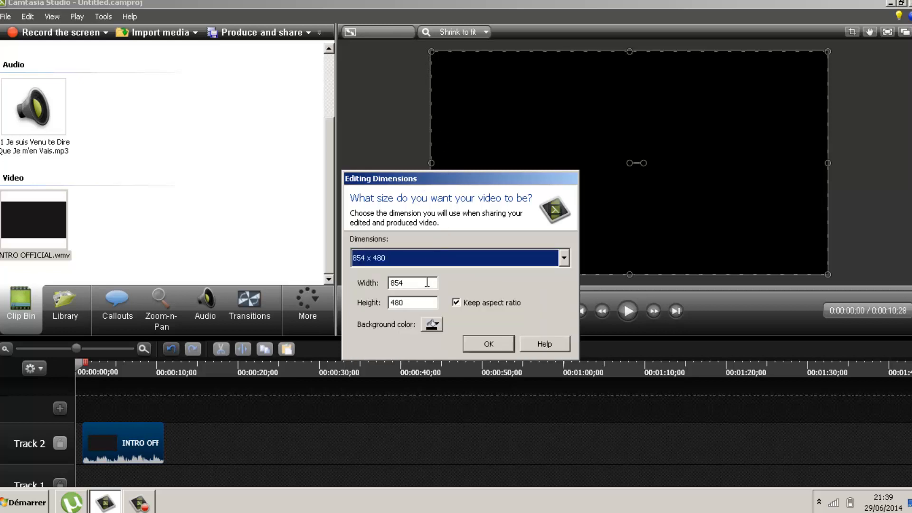
pyautogui.click(456, 302)
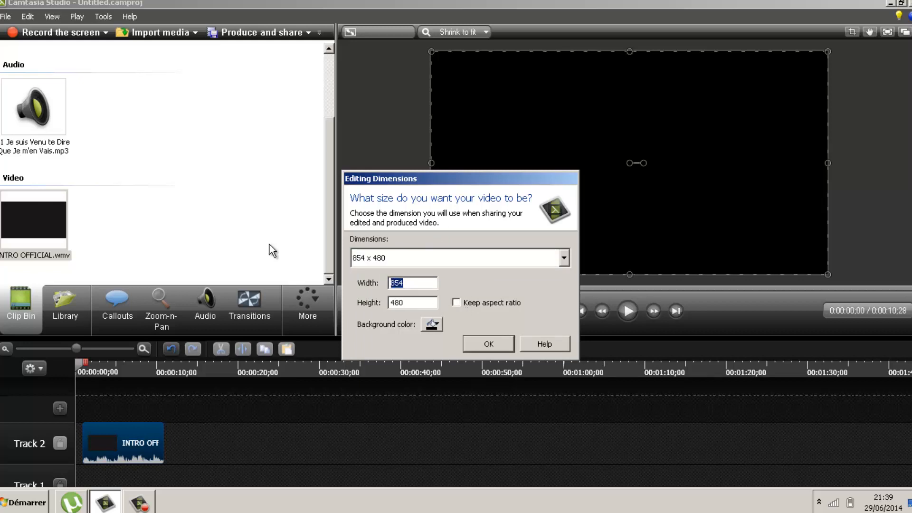
pyautogui.write('1')
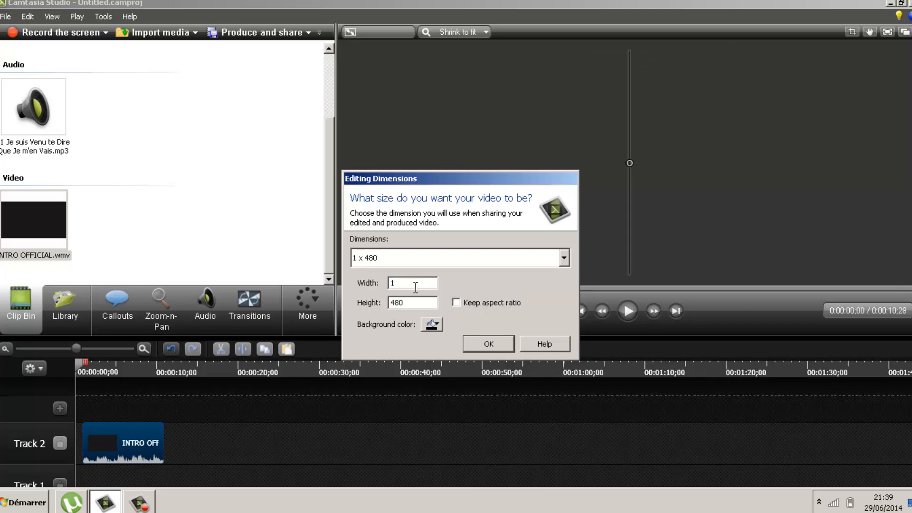
pyautogui.write('9')
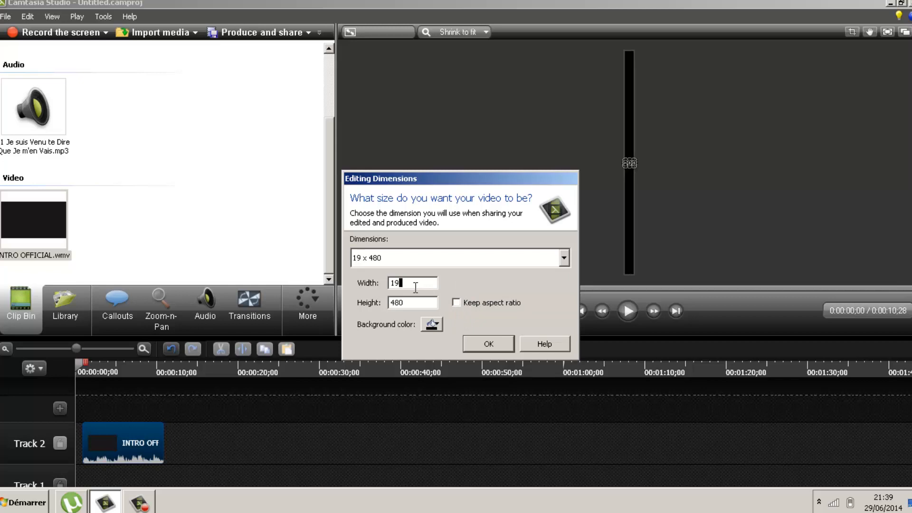
pyautogui.write('80')
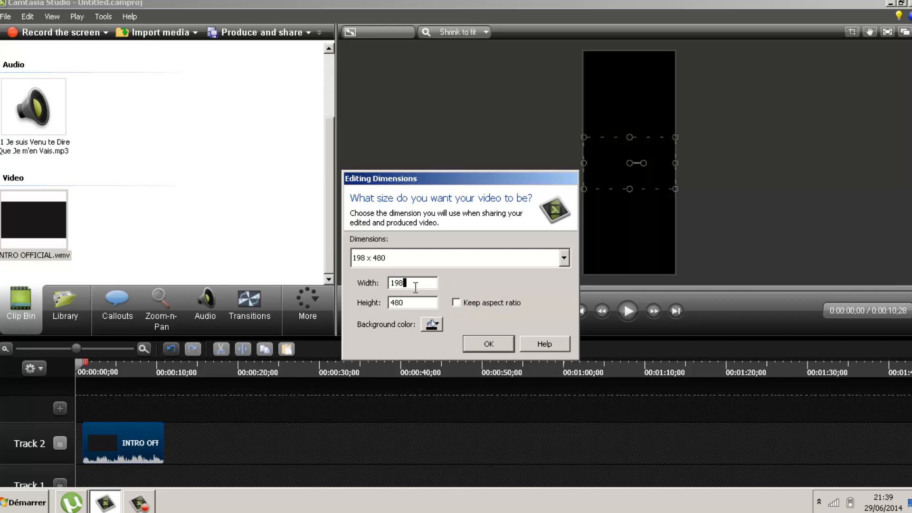
pyautogui.doubleClick(422, 303)
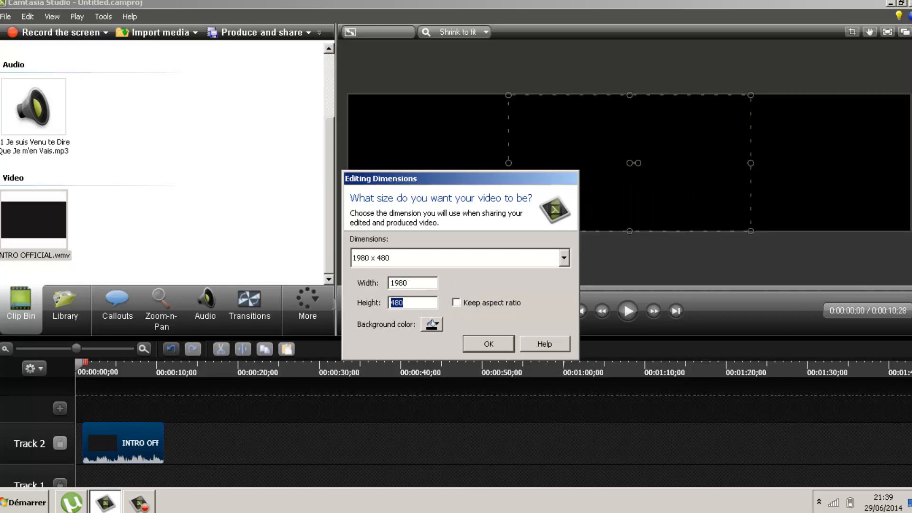
pyautogui.write('1080')
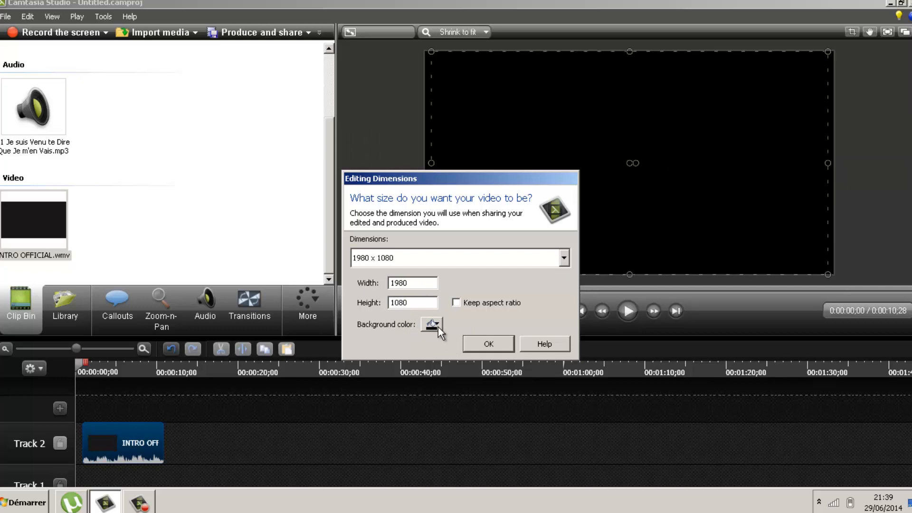
pyautogui.click(489, 345)
pyautogui.moveTo(133, 449); pyautogui.dragTo(110, 443)
# Stretch the intro clip's left and right edges to the canvas edges and preview it
pyautogui.moveTo(431, 162); pyautogui.dragTo(425, 161)
pyautogui.click(833, 169)
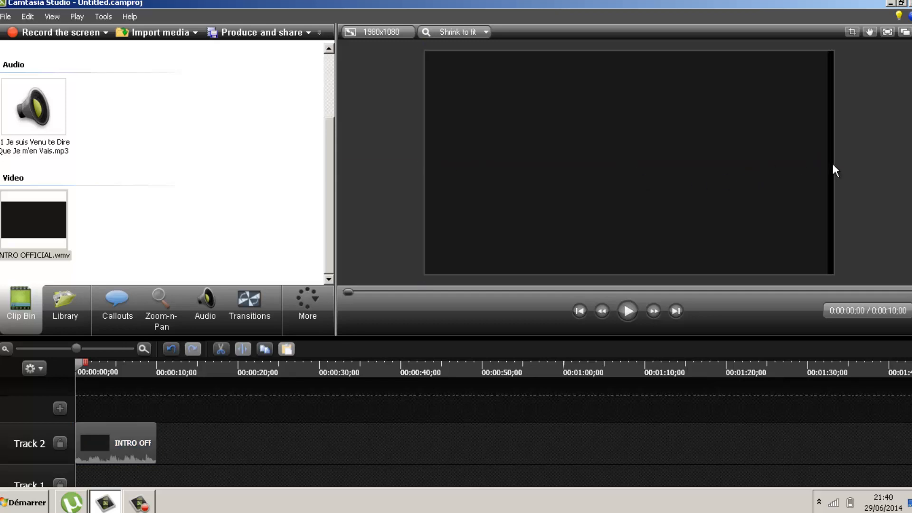
pyautogui.moveTo(818, 163); pyautogui.dragTo(835, 161)
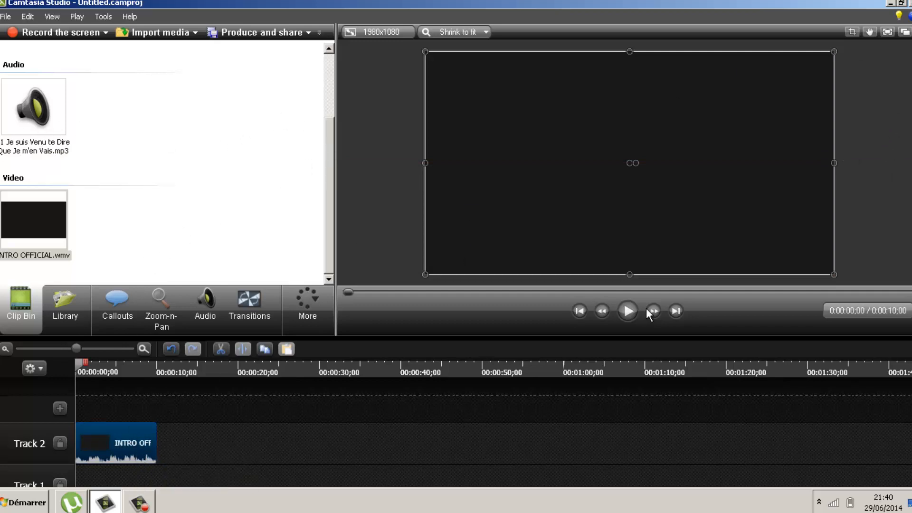
pyautogui.click(627, 311)
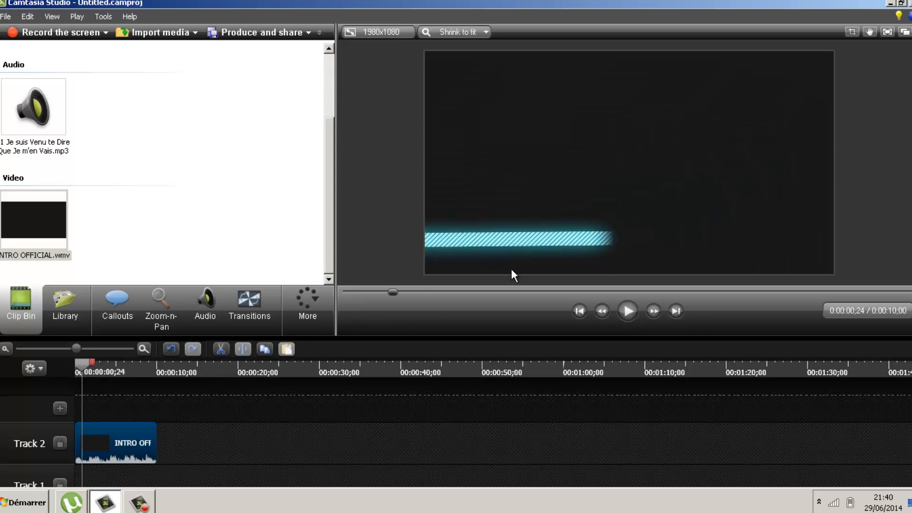
pyautogui.moveTo(399, 292); pyautogui.dragTo(335, 300)
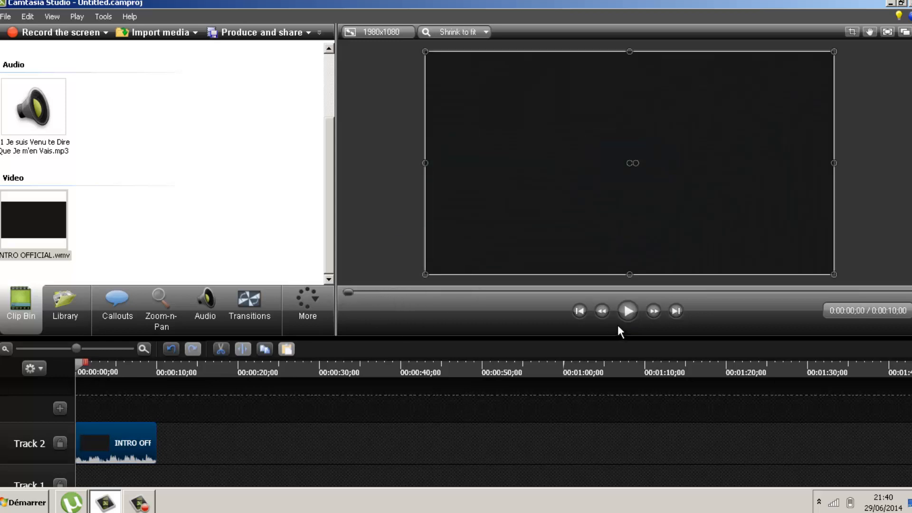
pyautogui.click(627, 311)
pyautogui.click(626, 311)
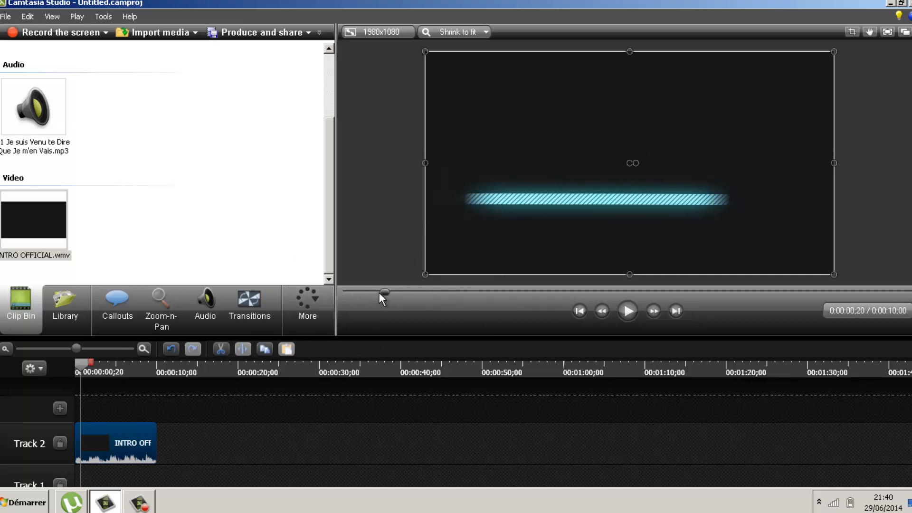
pyautogui.moveTo(379, 292); pyautogui.dragTo(318, 289)
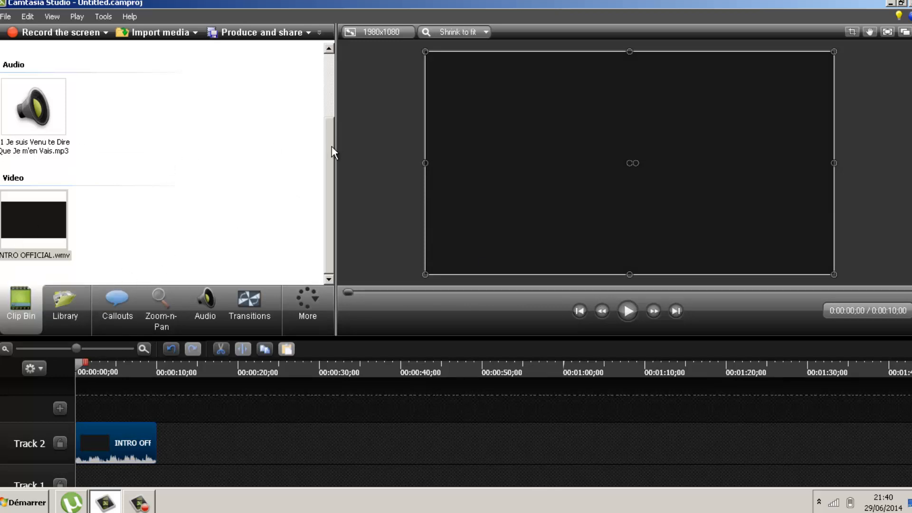
# Place fond2.jpg on Track 2 right after the intro clip
pyautogui.moveTo(331, 152); pyautogui.dragTo(332, 88)
pyautogui.moveTo(57, 88); pyautogui.dragTo(184, 386)
pyautogui.moveTo(167, 444)
pyautogui.mouseDown()
pyautogui.moveTo(195, 443)
pyautogui.moveTo(177, 446)
pyautogui.mouseUp()
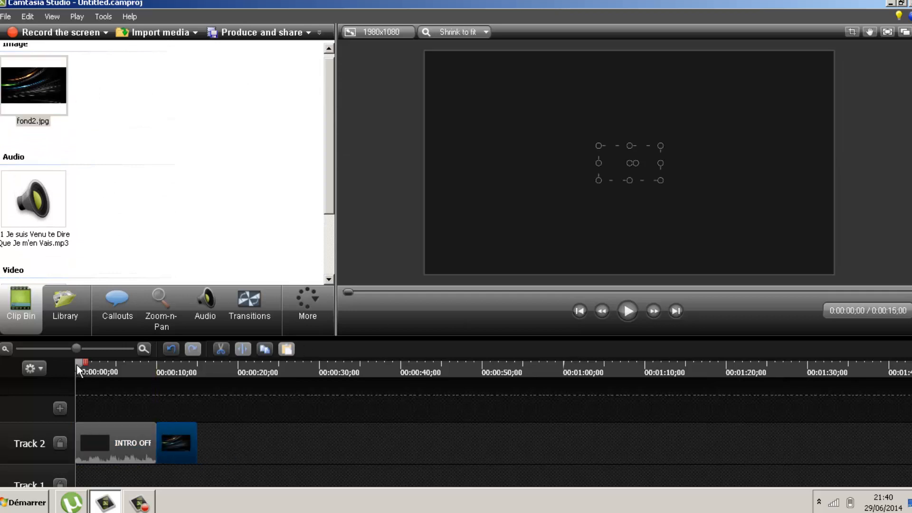
# Scale the fond2.jpg image at 0:10 and stretch its edges to fill the whole canvas
pyautogui.moveTo(77, 366); pyautogui.dragTo(154, 369)
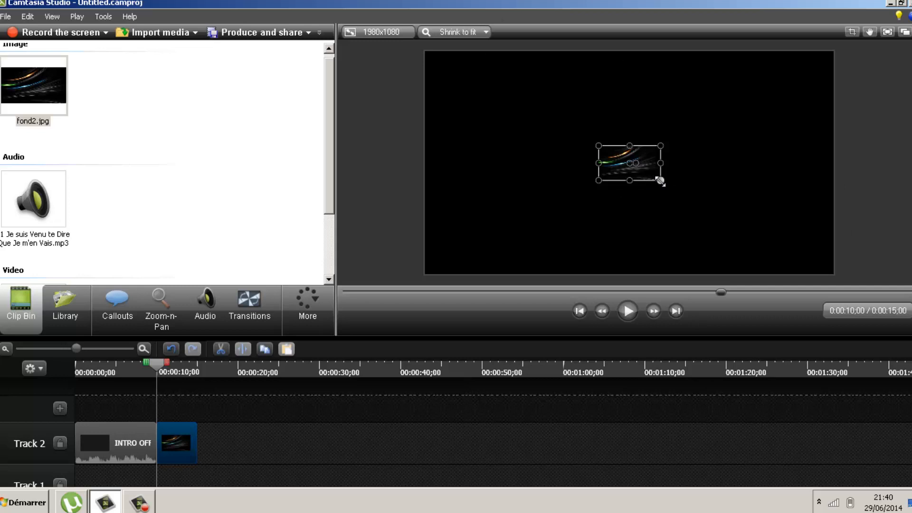
pyautogui.moveTo(662, 179); pyautogui.dragTo(828, 242)
pyautogui.moveTo(800, 228); pyautogui.dragTo(651, 163)
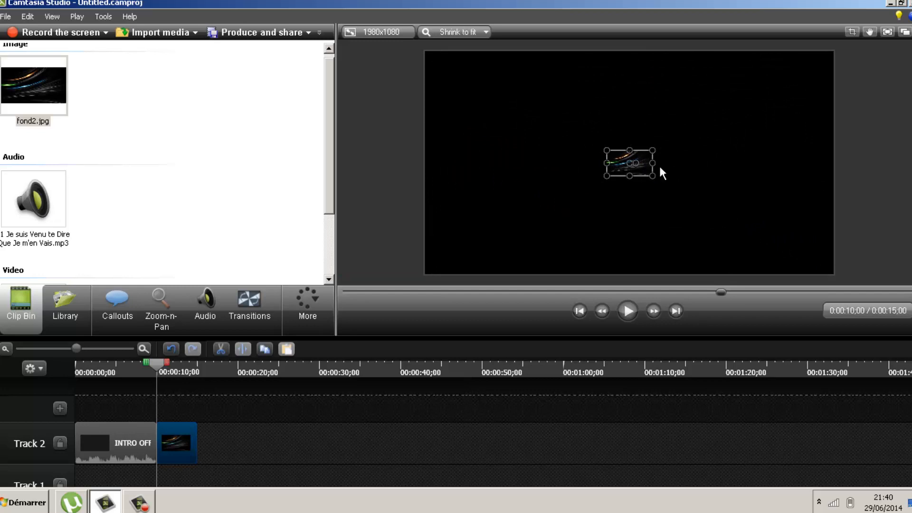
pyautogui.moveTo(652, 176); pyautogui.dragTo(805, 274)
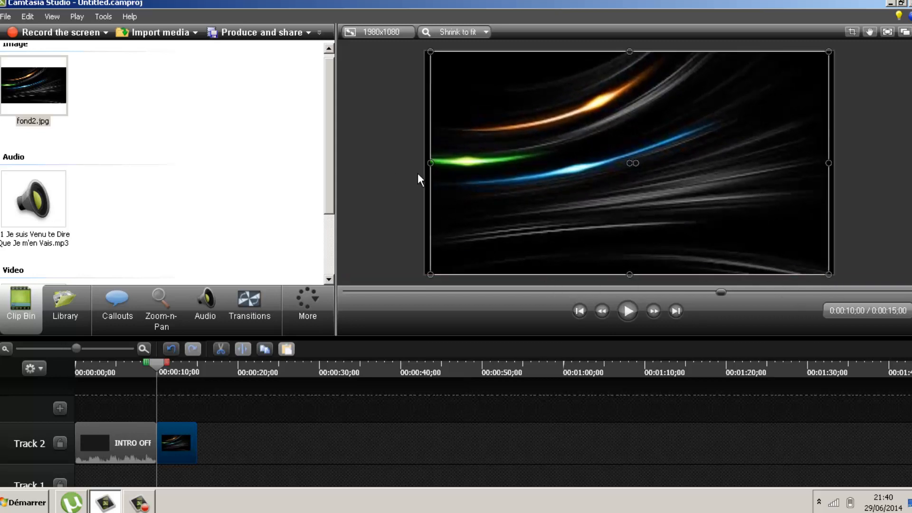
pyautogui.moveTo(431, 163); pyautogui.dragTo(426, 163)
pyautogui.moveTo(829, 162); pyautogui.dragTo(834, 163)
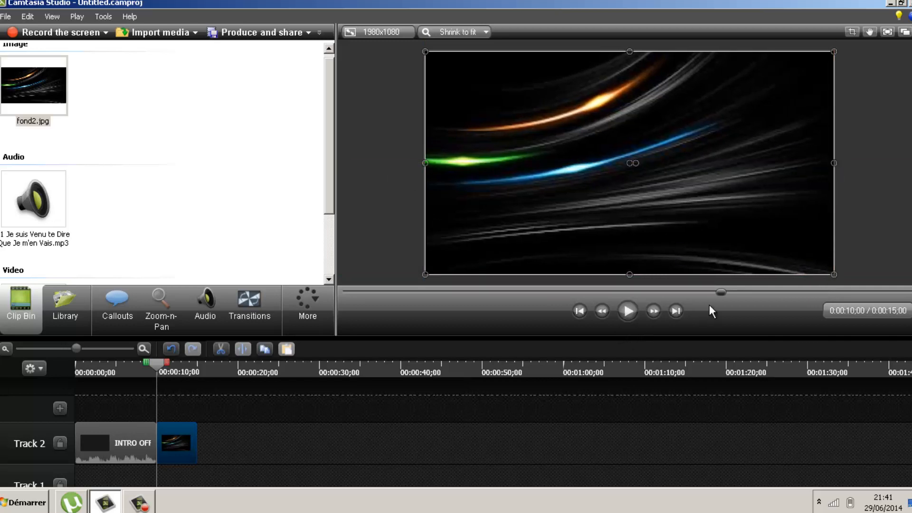
pyautogui.click(907, 132)
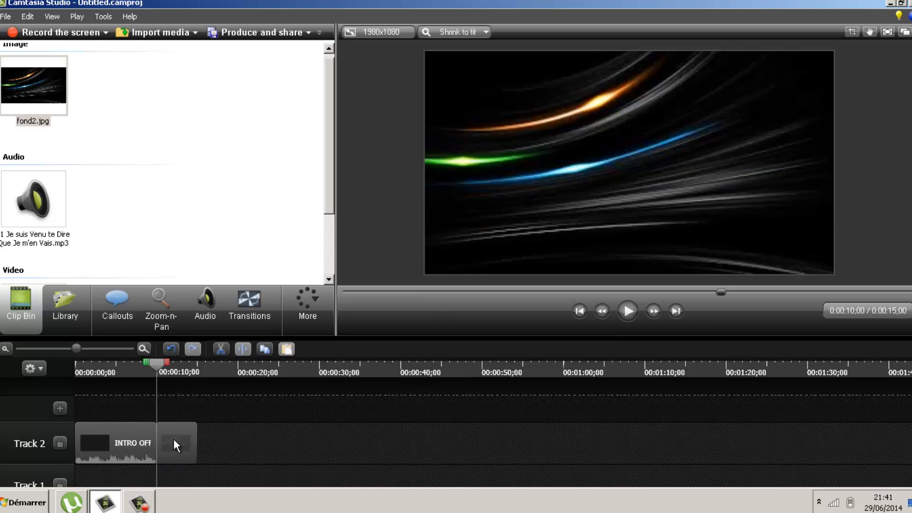
pyautogui.moveTo(161, 365)
pyautogui.mouseDown()
pyautogui.moveTo(177, 367)
pyautogui.moveTo(145, 366)
pyautogui.moveTo(163, 367)
pyautogui.mouseUp()
# Add the song to Track 3 at 0:00 and select the fond2.jpg clip on Track 2
pyautogui.moveTo(11, 195); pyautogui.dragTo(132, 392)
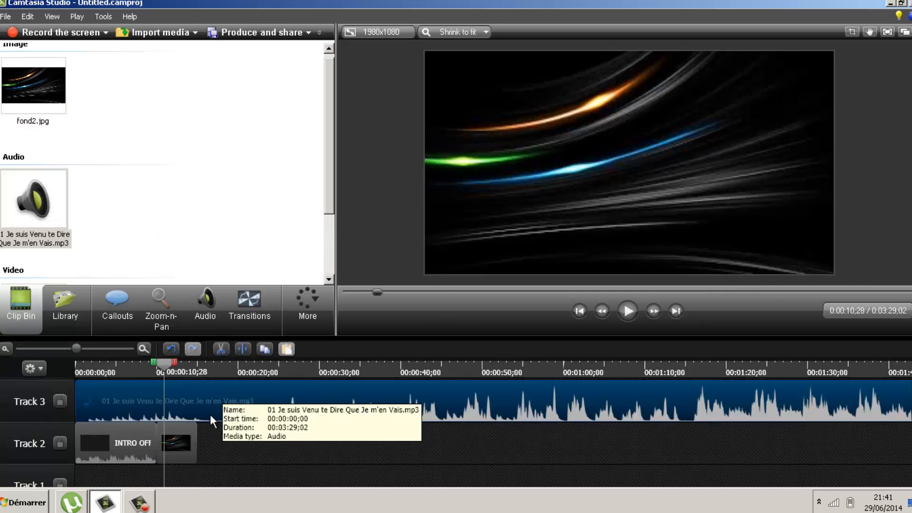
pyautogui.moveTo(175, 368); pyautogui.dragTo(73, 370)
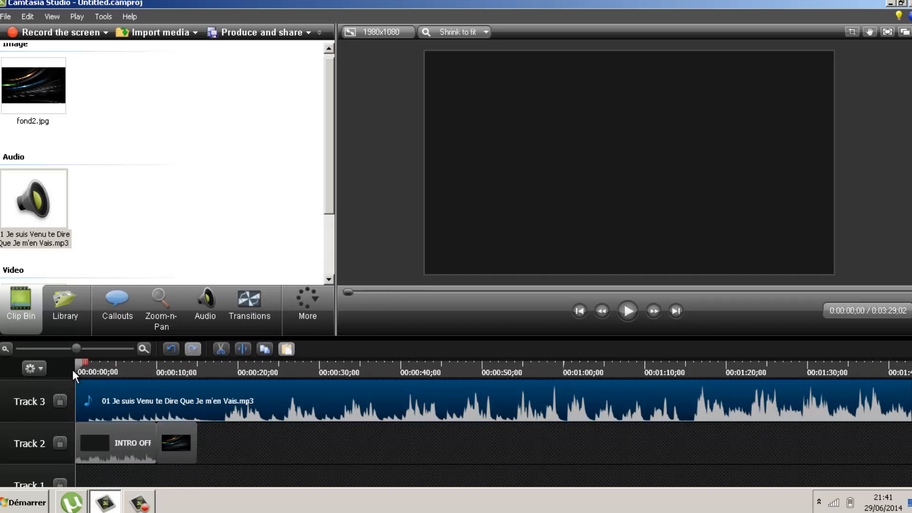
pyautogui.moveTo(73, 370); pyautogui.dragTo(196, 387)
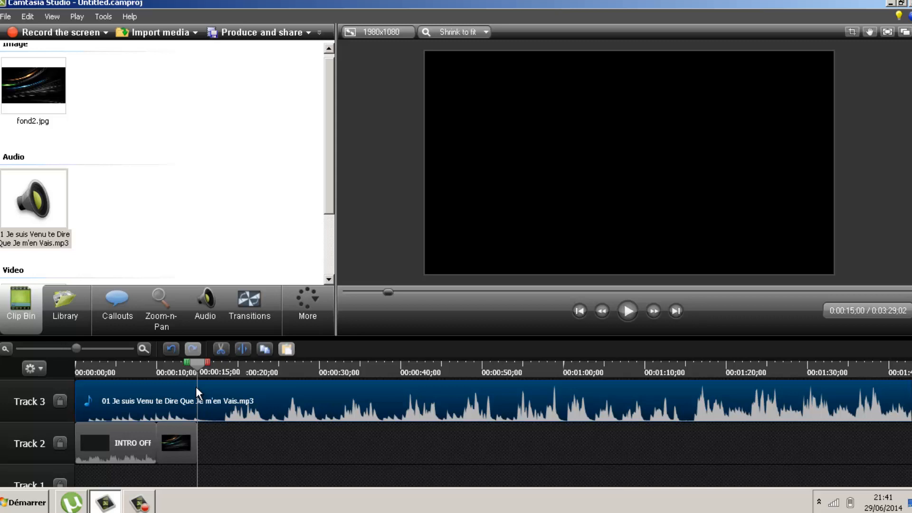
pyautogui.click(184, 448)
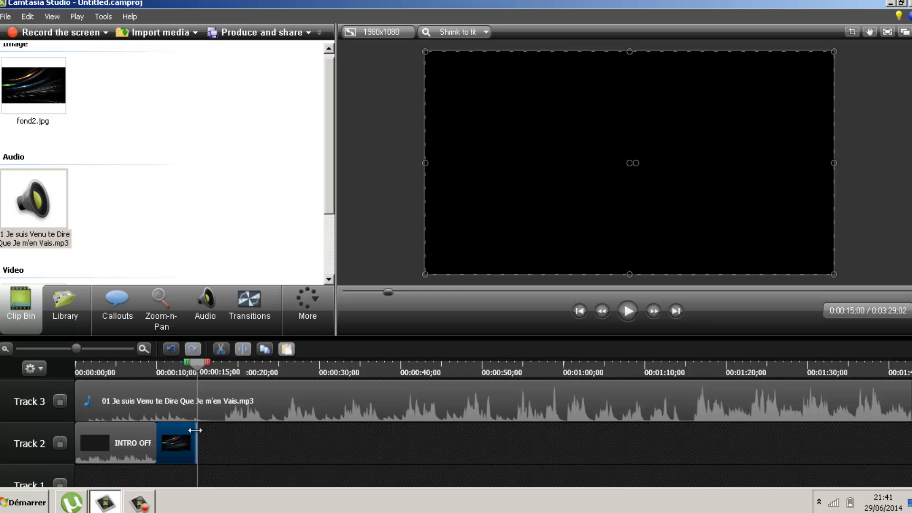
pyautogui.moveTo(197, 445); pyautogui.dragTo(139, 441)
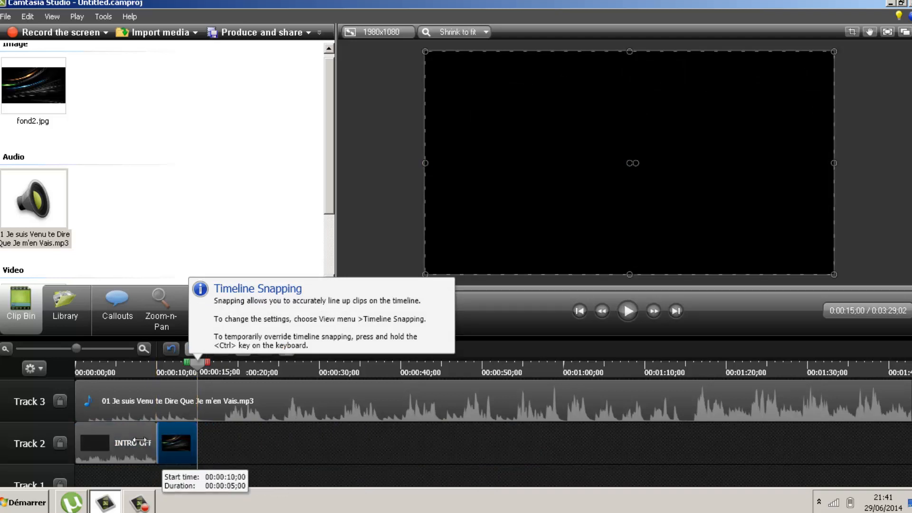
pyautogui.click(137, 440)
pyautogui.moveTo(77, 437); pyautogui.dragTo(89, 438)
pyautogui.click(27, 16)
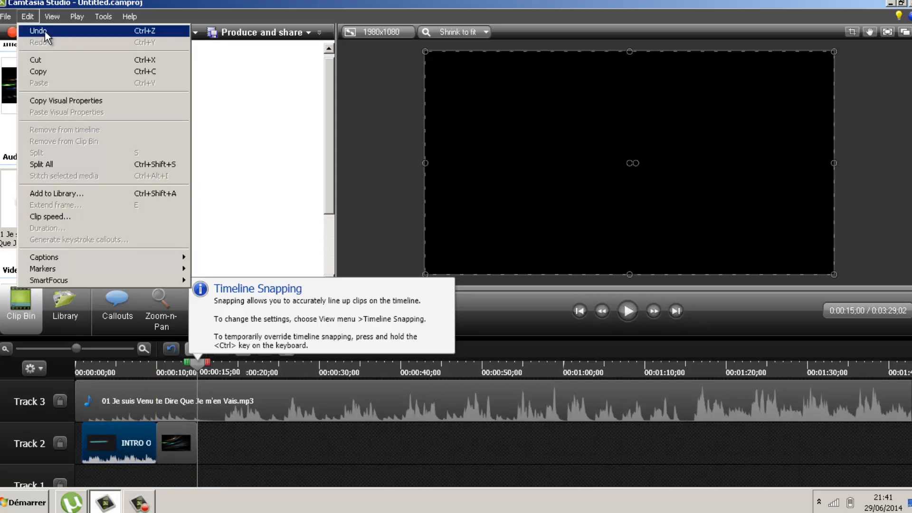
pyautogui.click(45, 30)
pyautogui.click(305, 438)
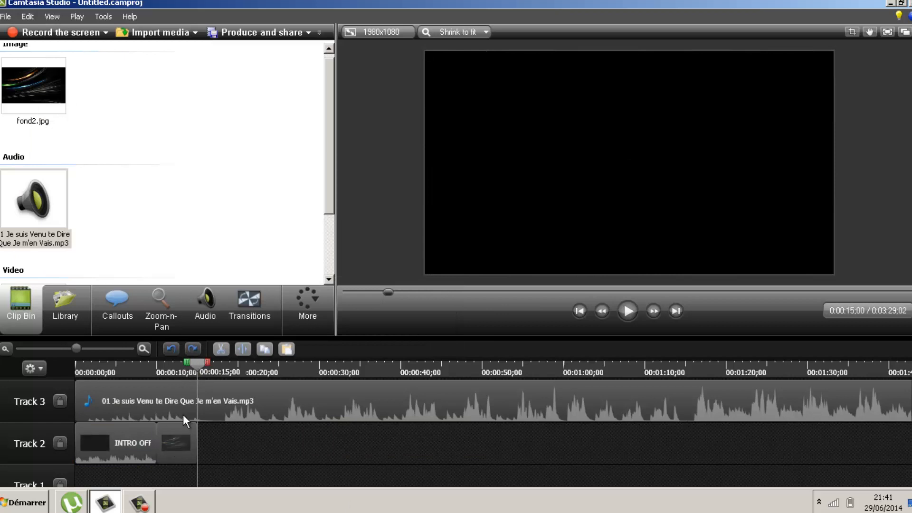
pyautogui.click(140, 438)
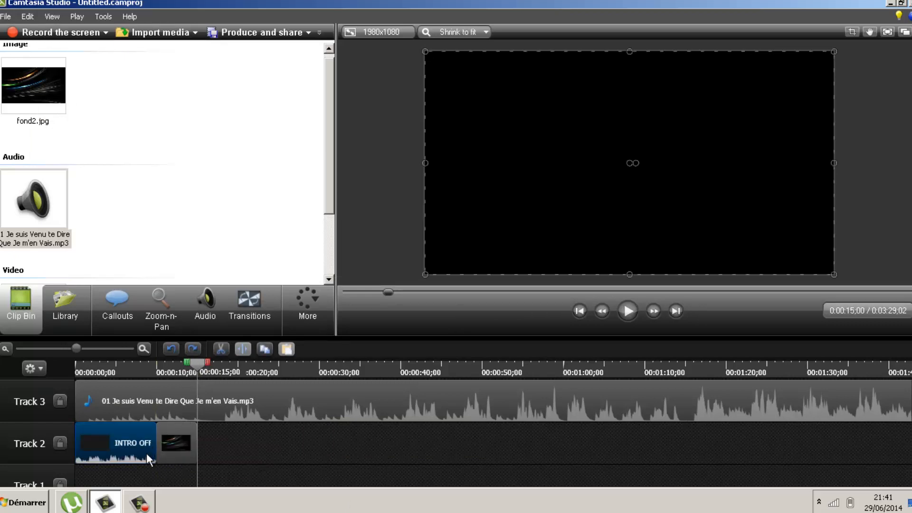
pyautogui.click(190, 447)
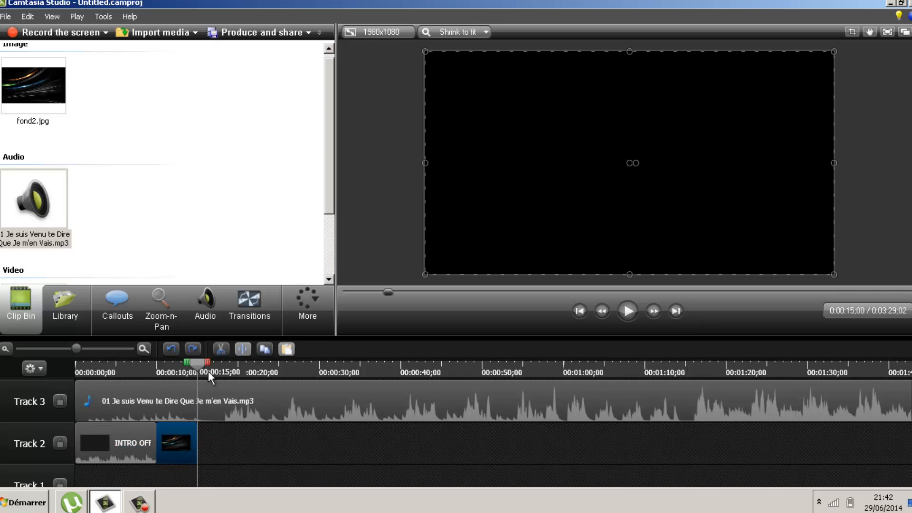
pyautogui.click(235, 390)
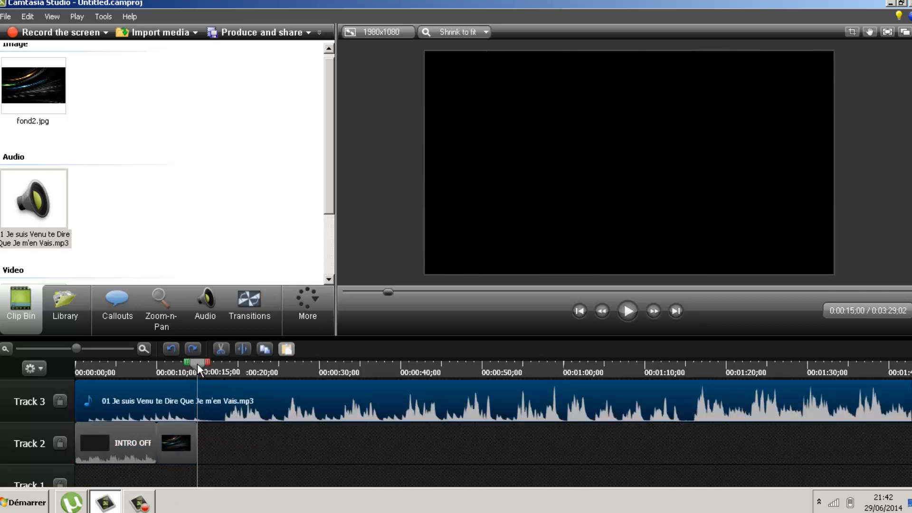
# Split the song on Track 3 at 0:15 with S
pyautogui.moveTo(198, 363)
pyautogui.mouseDown()
pyautogui.moveTo(67, 352)
pyautogui.moveTo(97, 364)
pyautogui.moveTo(79, 363)
pyautogui.moveTo(95, 372)
pyautogui.moveTo(98, 392)
pyautogui.moveTo(113, 381)
pyautogui.moveTo(168, 381)
pyautogui.moveTo(147, 378)
pyautogui.moveTo(165, 382)
pyautogui.moveTo(163, 396)
pyautogui.moveTo(221, 403)
pyautogui.moveTo(195, 403)
pyautogui.mouseUp()
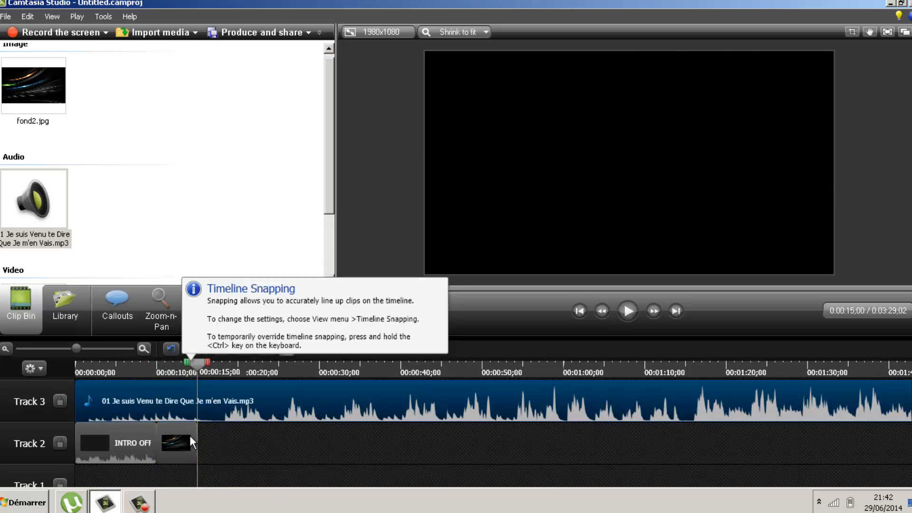
pyautogui.press('s')
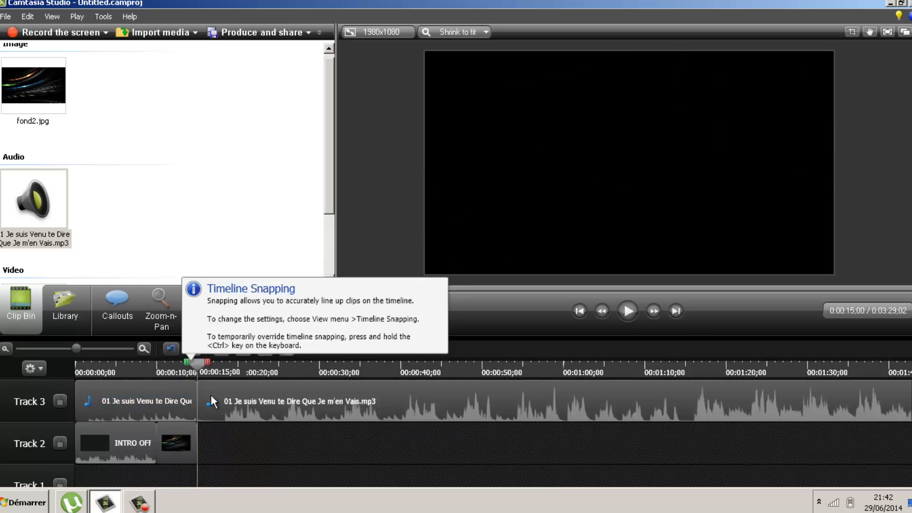
pyautogui.moveTo(220, 403); pyautogui.dragTo(245, 399)
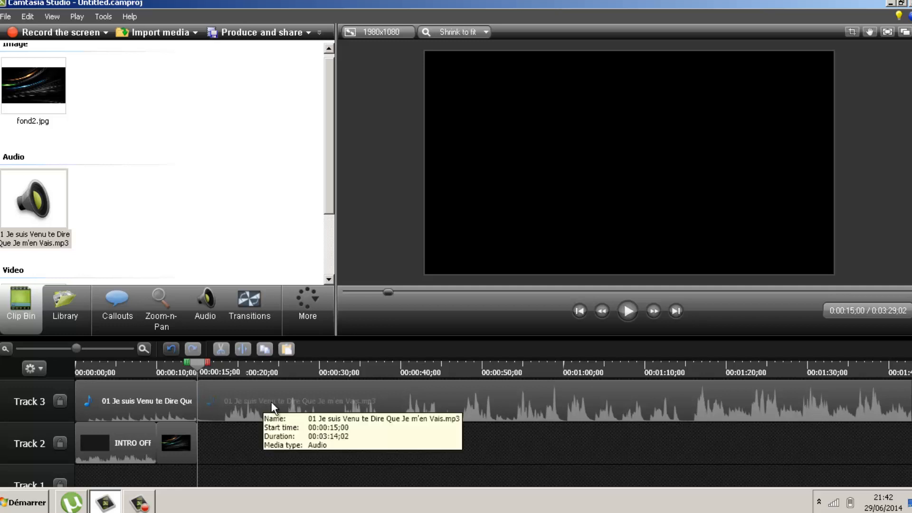
# Delete the music piece after 0:15 so the project runs 15 seconds
pyautogui.moveTo(196, 363)
pyautogui.mouseDown()
pyautogui.moveTo(67, 352)
pyautogui.moveTo(234, 371)
pyautogui.moveTo(80, 364)
pyautogui.moveTo(207, 368)
pyautogui.moveTo(199, 367)
pyautogui.mouseUp()
pyautogui.click(368, 408)
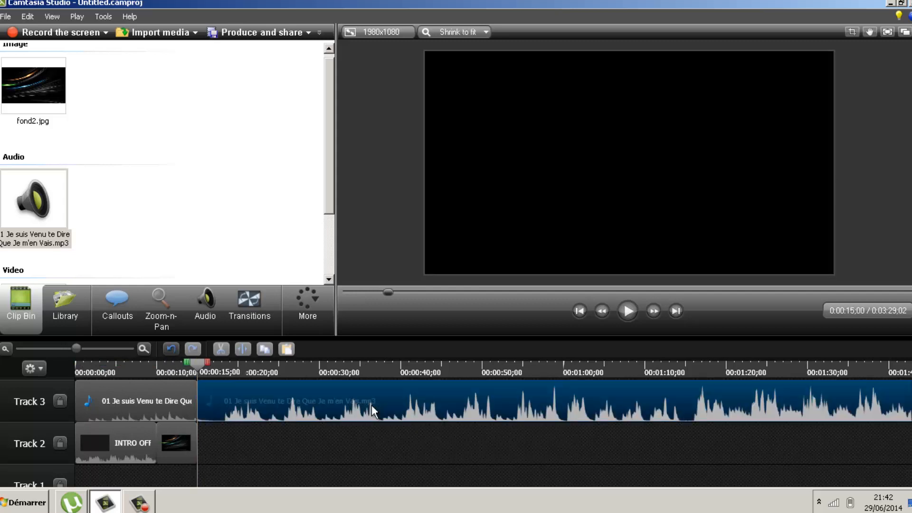
pyautogui.rightClick(372, 405)
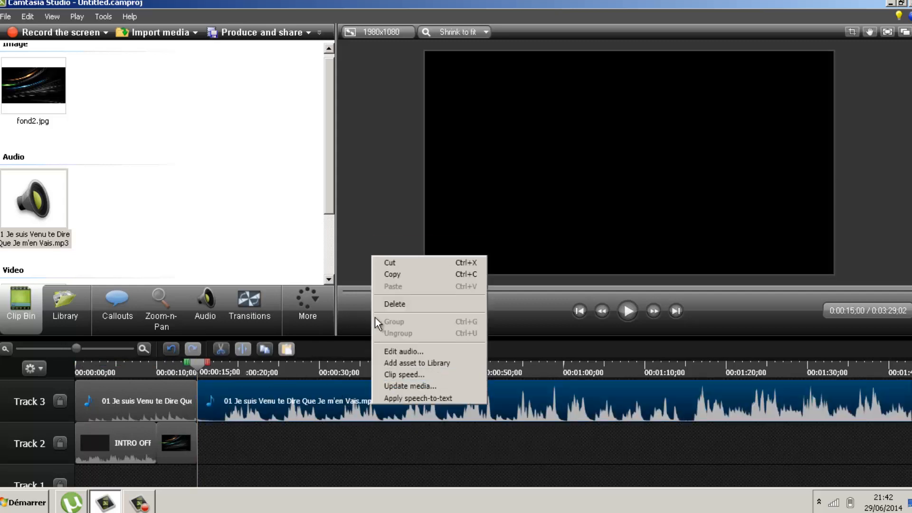
pyautogui.click(402, 303)
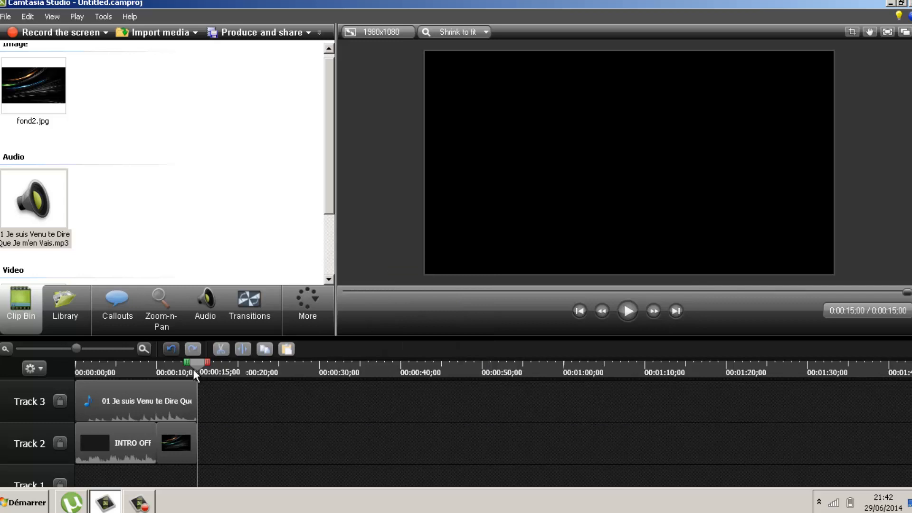
pyautogui.moveTo(193, 368)
pyautogui.mouseDown()
pyautogui.moveTo(62, 362)
pyautogui.moveTo(203, 386)
pyautogui.moveTo(65, 375)
pyautogui.moveTo(181, 374)
pyautogui.moveTo(56, 378)
pyautogui.moveTo(118, 378)
pyautogui.moveTo(113, 370)
pyautogui.moveTo(69, 368)
pyautogui.moveTo(198, 381)
pyautogui.moveTo(151, 390)
pyautogui.moveTo(183, 361)
pyautogui.moveTo(169, 361)
pyautogui.mouseUp()
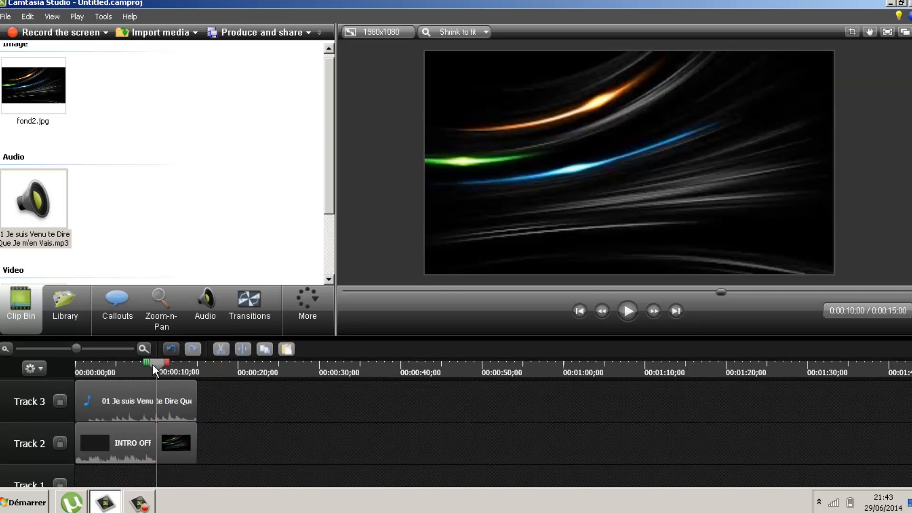
pyautogui.click(143, 503)
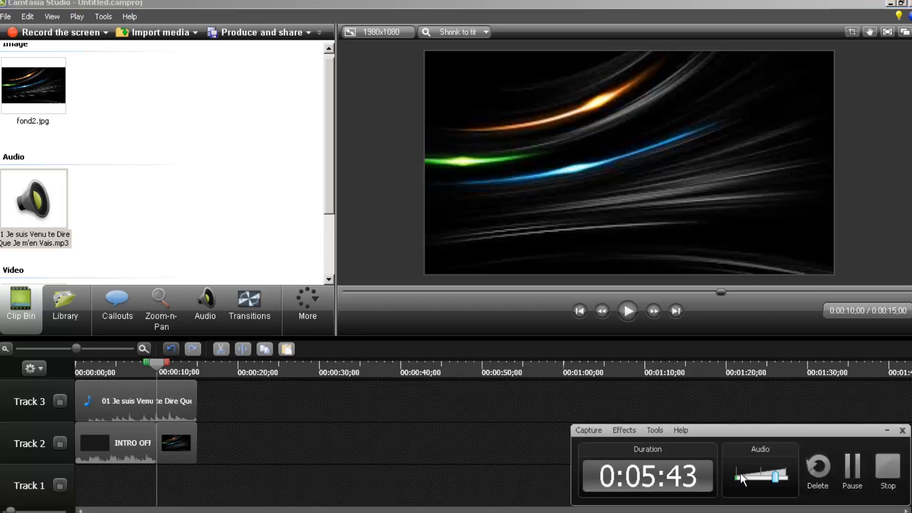
pyautogui.click(397, 343)
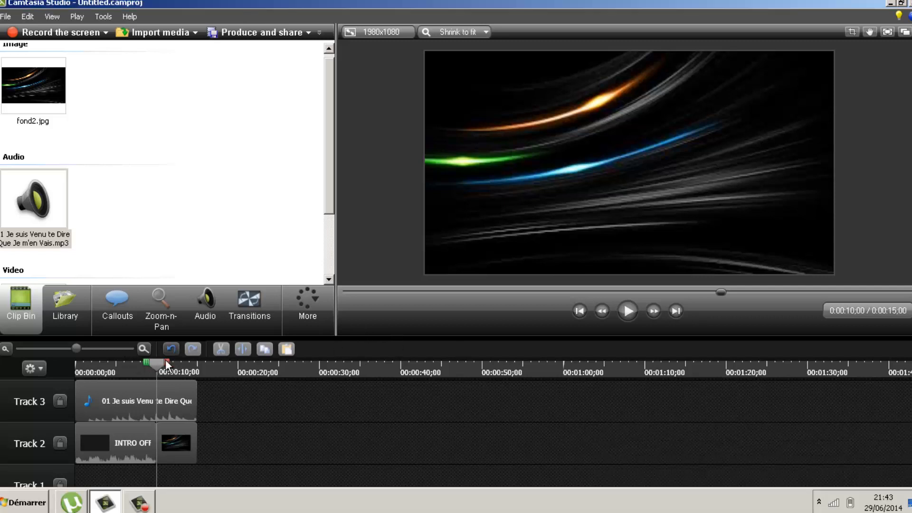
pyautogui.moveTo(170, 362)
pyautogui.mouseDown()
pyautogui.moveTo(192, 363)
pyautogui.moveTo(170, 365)
pyautogui.mouseUp()
pyautogui.moveTo(170, 363); pyautogui.dragTo(204, 364)
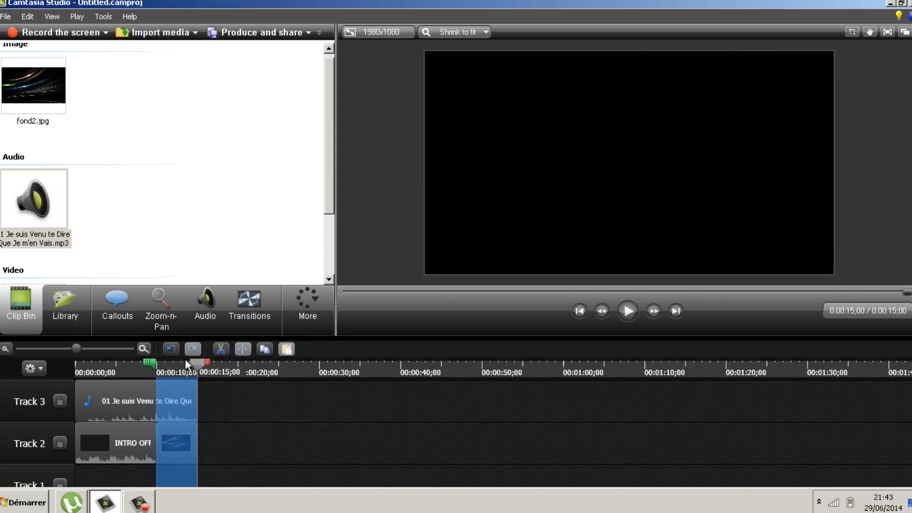
pyautogui.hotkey('ctrl', 'x')
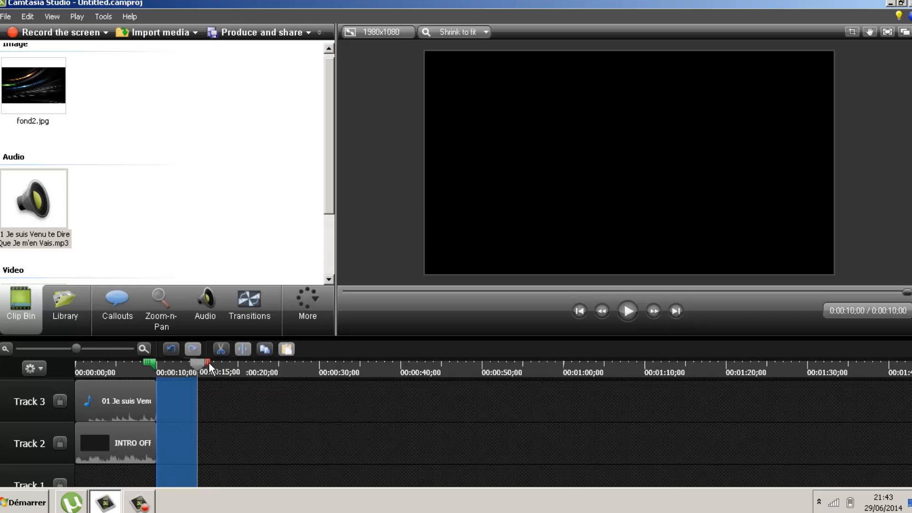
pyautogui.moveTo(209, 362); pyautogui.dragTo(170, 365)
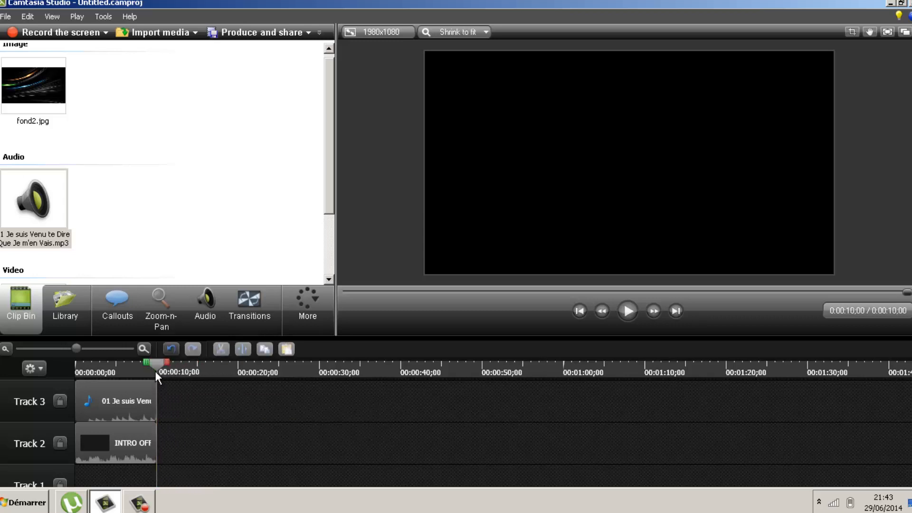
pyautogui.click(70, 369)
pyautogui.moveTo(115, 380); pyautogui.dragTo(173, 399)
pyautogui.click(27, 16)
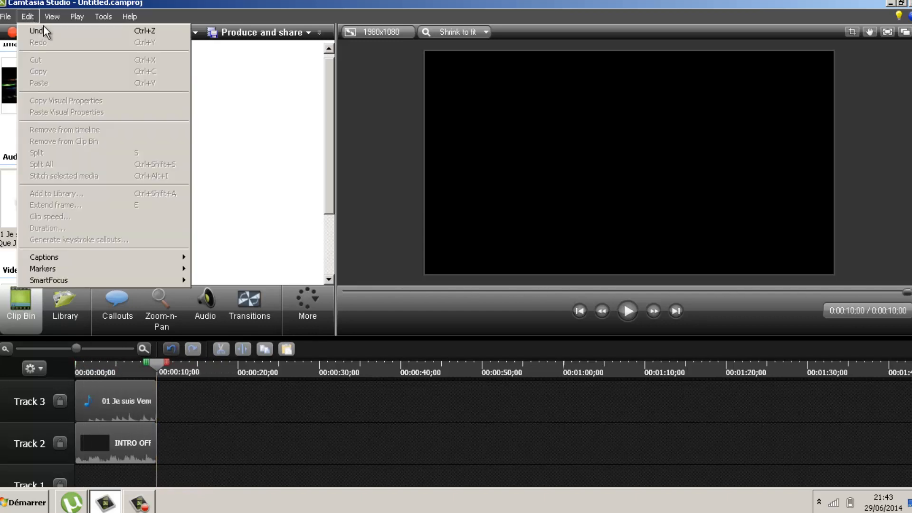
pyautogui.click(42, 30)
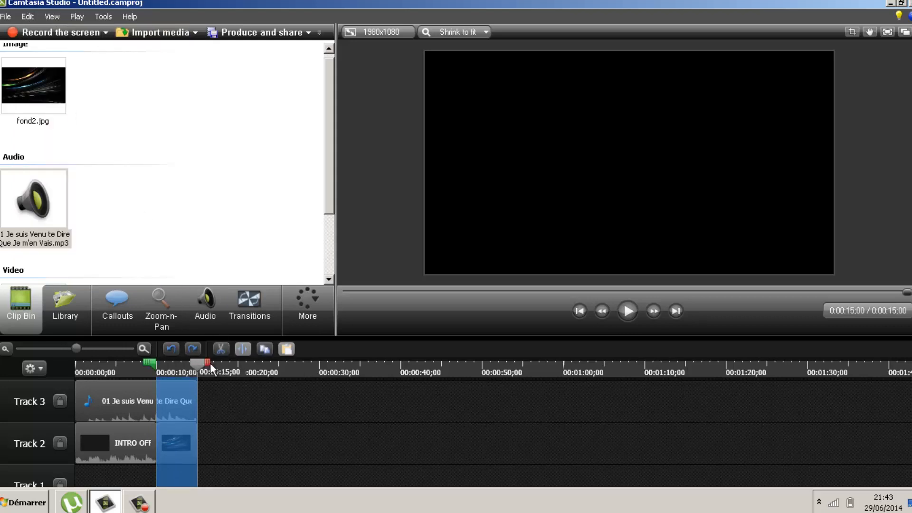
pyautogui.moveTo(210, 363); pyautogui.dragTo(161, 361)
pyautogui.hotkey('ctrl', 'Home')
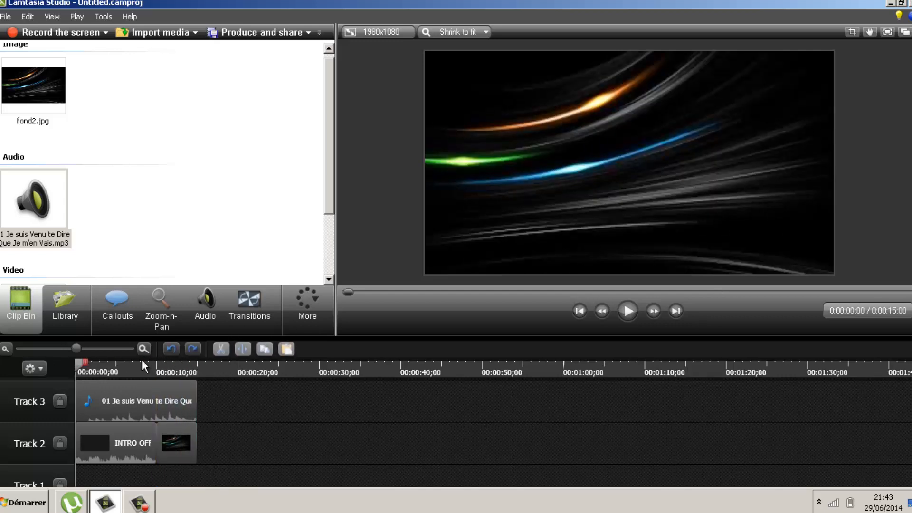
# Move the playhead to 0:10, browse the More and Tools menus, and show the Callouts panel
pyautogui.moveTo(82, 365); pyautogui.dragTo(164, 369)
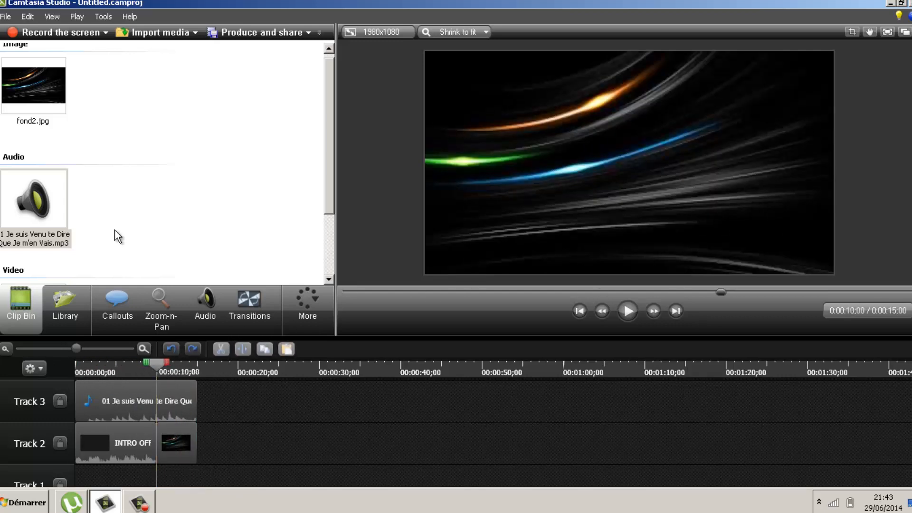
pyautogui.click(309, 296)
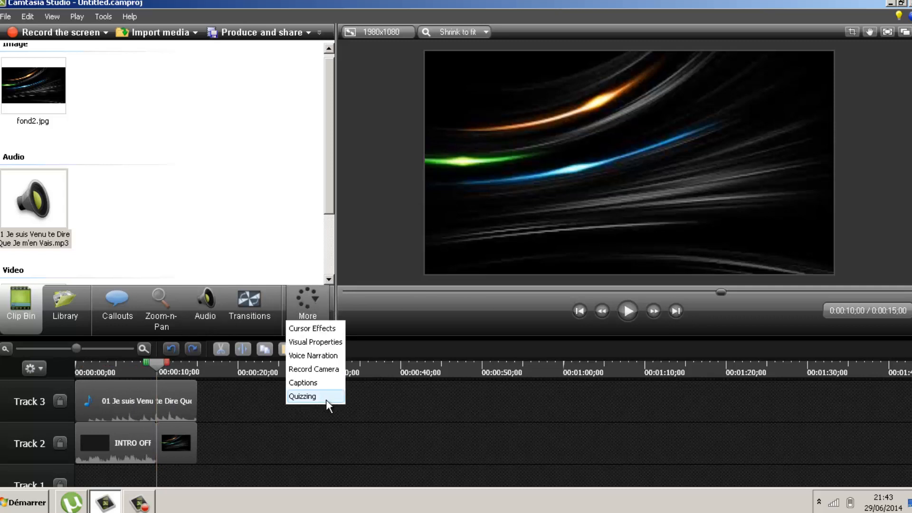
pyautogui.click(386, 315)
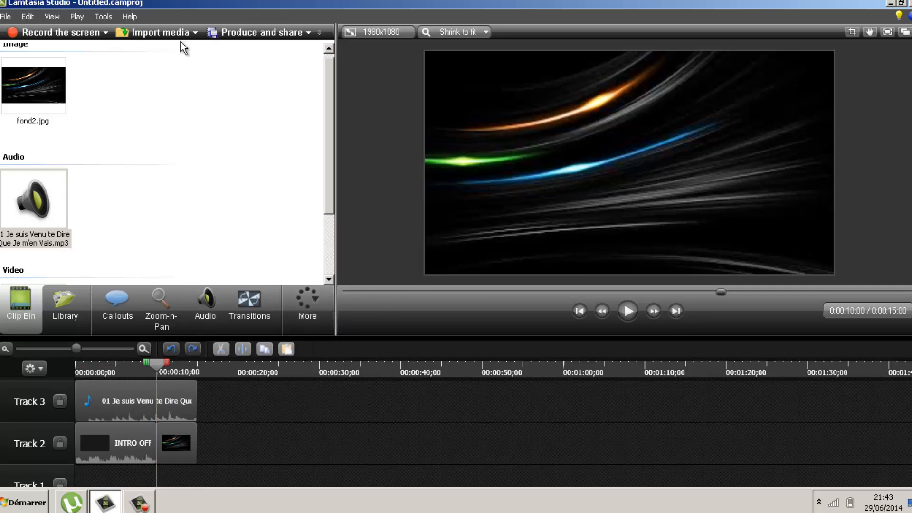
pyautogui.click(99, 16)
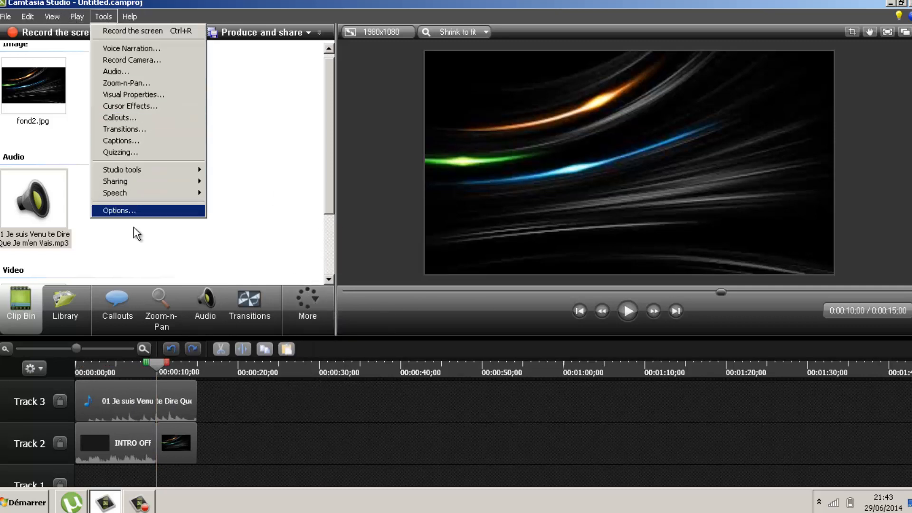
pyautogui.click(252, 92)
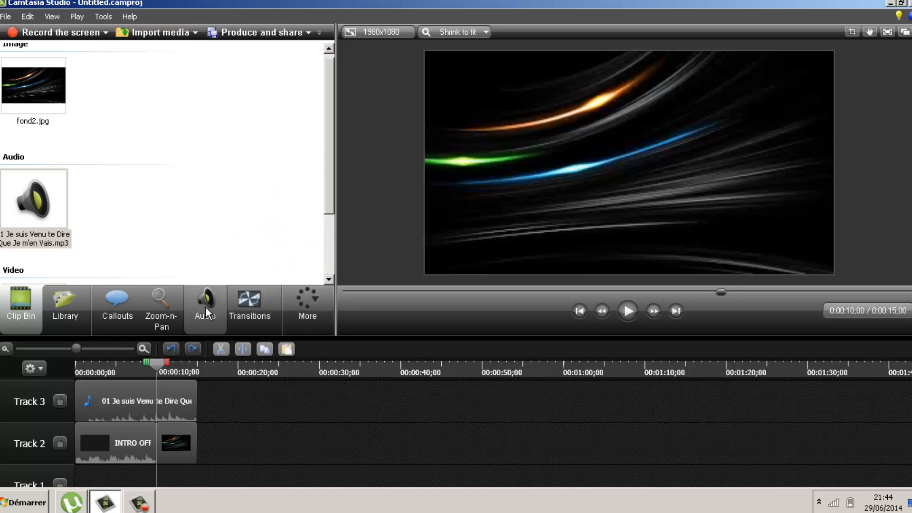
pyautogui.click(111, 310)
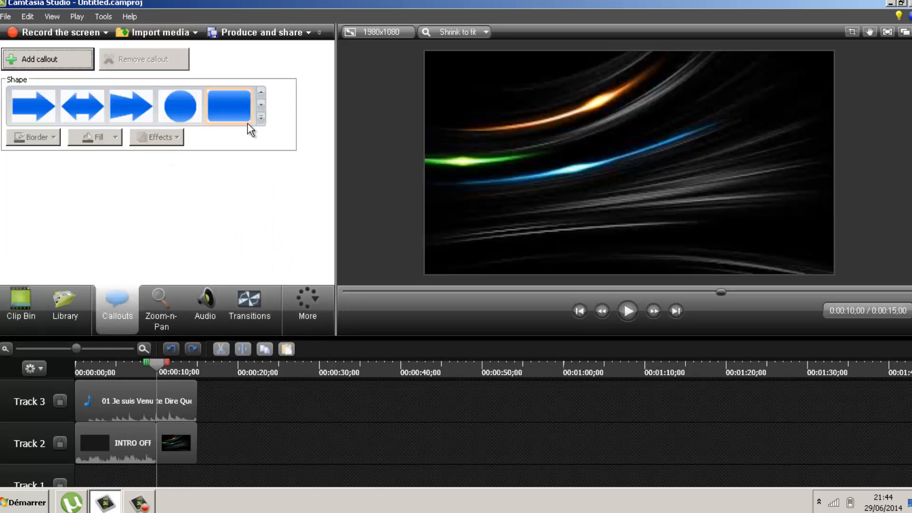
# Add a plain Text callout from the shape gallery and center its text
pyautogui.click(261, 117)
pyautogui.click(265, 118)
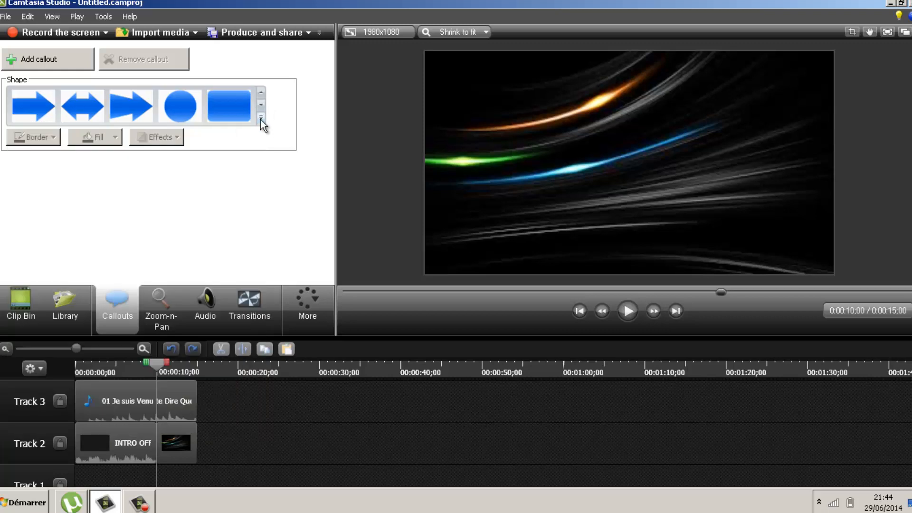
pyautogui.click(260, 117)
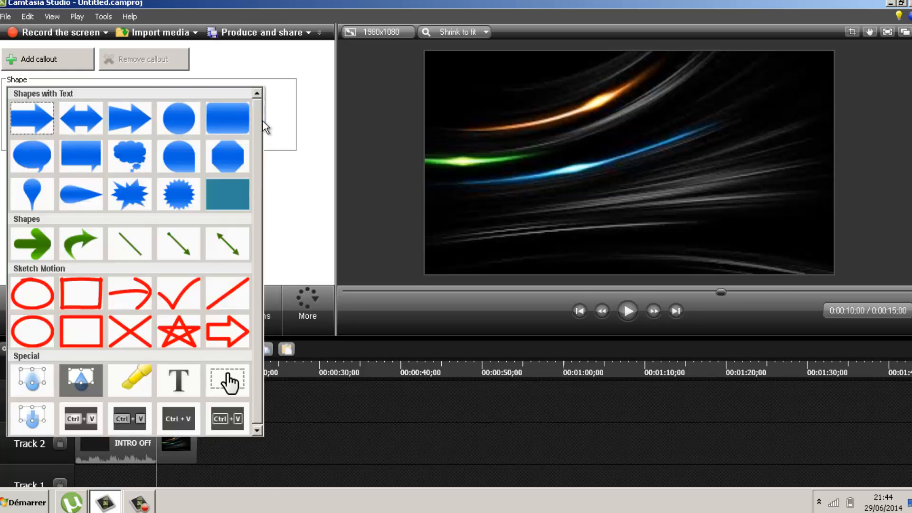
pyautogui.click(183, 379)
pyautogui.moveTo(656, 166)
pyautogui.mouseDown()
pyautogui.moveTo(631, 171)
pyautogui.moveTo(636, 159)
pyautogui.moveTo(647, 165)
pyautogui.mouseUp()
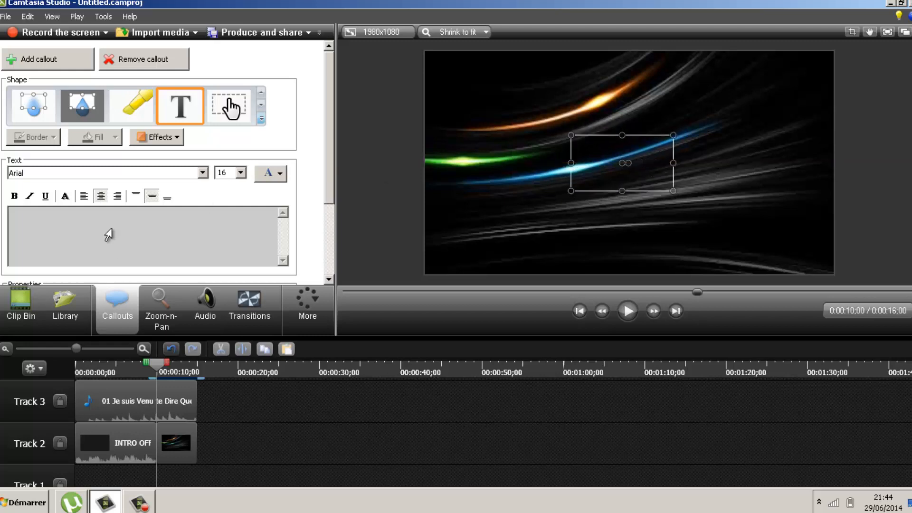
pyautogui.click(100, 196)
# Choose the BatmanForeverAlternate font at size 72 and type FREEDMA
pyautogui.click(241, 173)
pyautogui.click(228, 316)
pyautogui.click(152, 173)
pyautogui.scroll(-1, 119, 264)
pyautogui.scroll(-1, 119, 291)
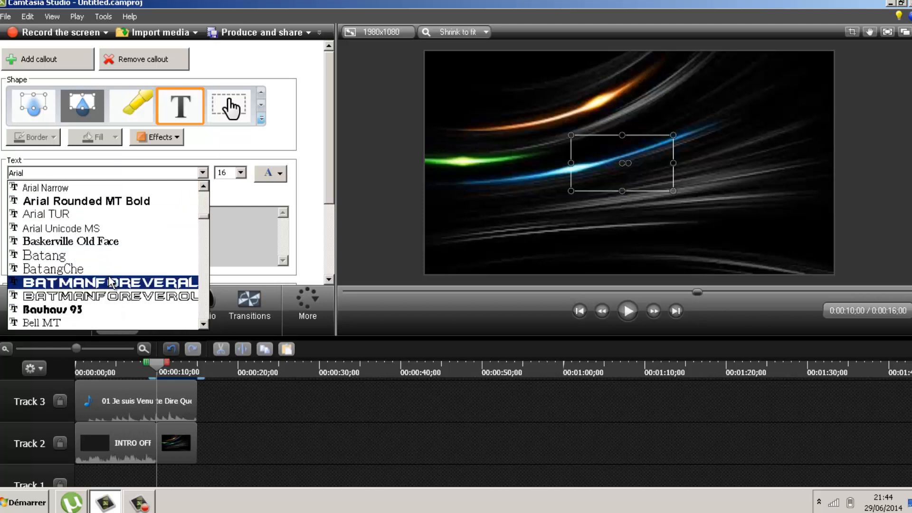
pyautogui.click(95, 291)
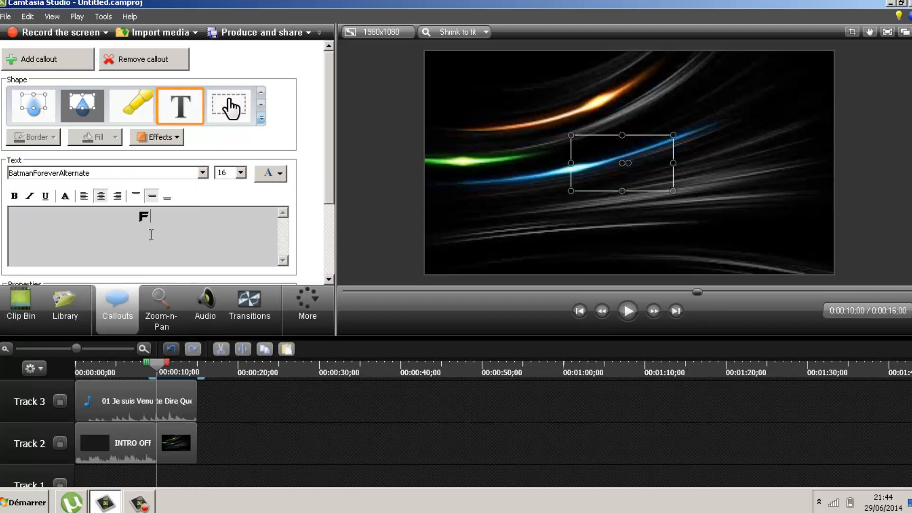
pyautogui.write('REEDMA')
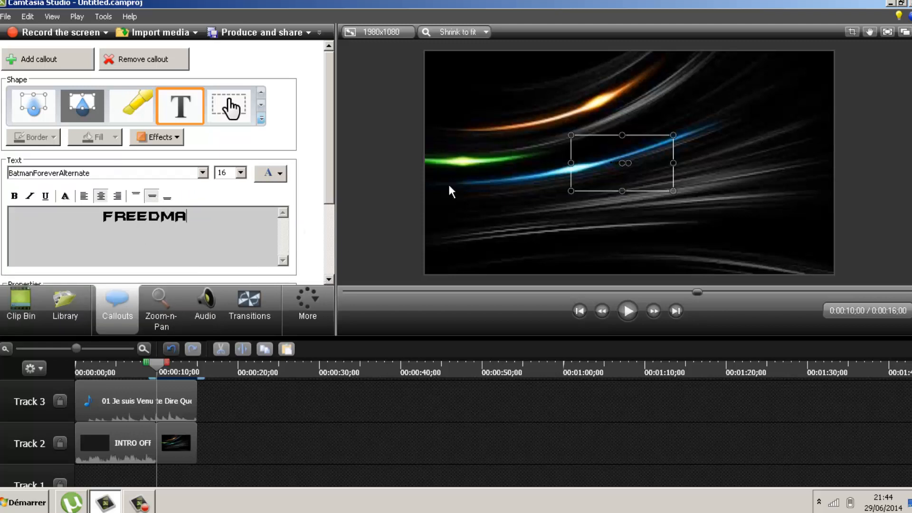
# Make the FREEDMA text size 72 and yellow, and widen the callout to fit one line
pyautogui.click(222, 173)
pyautogui.moveTo(206, 213); pyautogui.dragTo(99, 216)
pyautogui.click(242, 173)
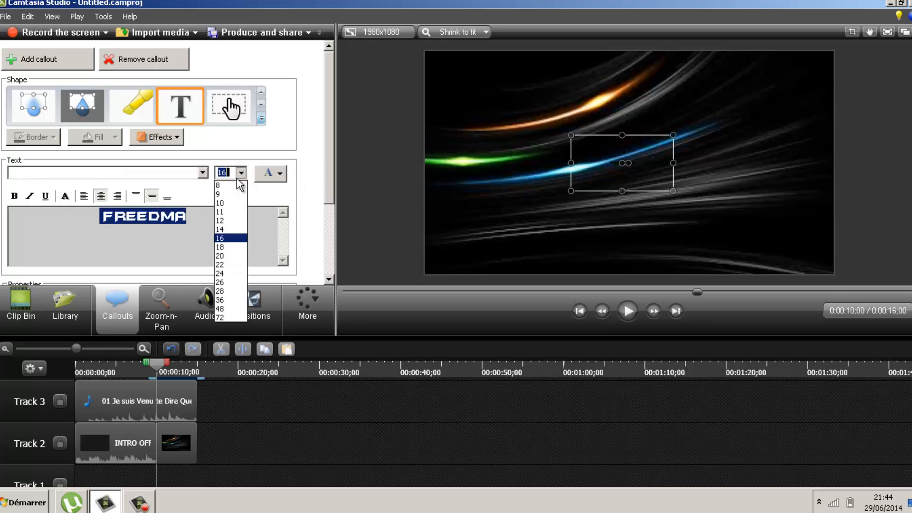
pyautogui.click(232, 318)
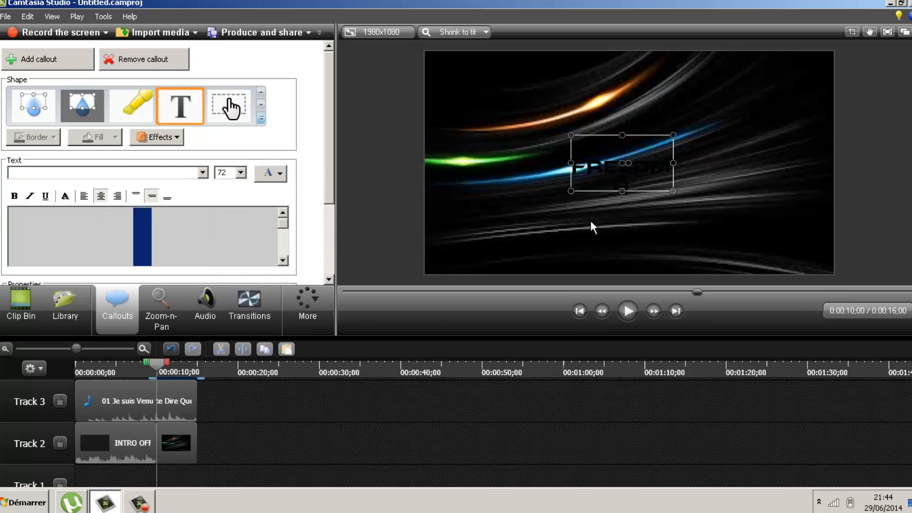
pyautogui.click(270, 180)
pyautogui.click(311, 244)
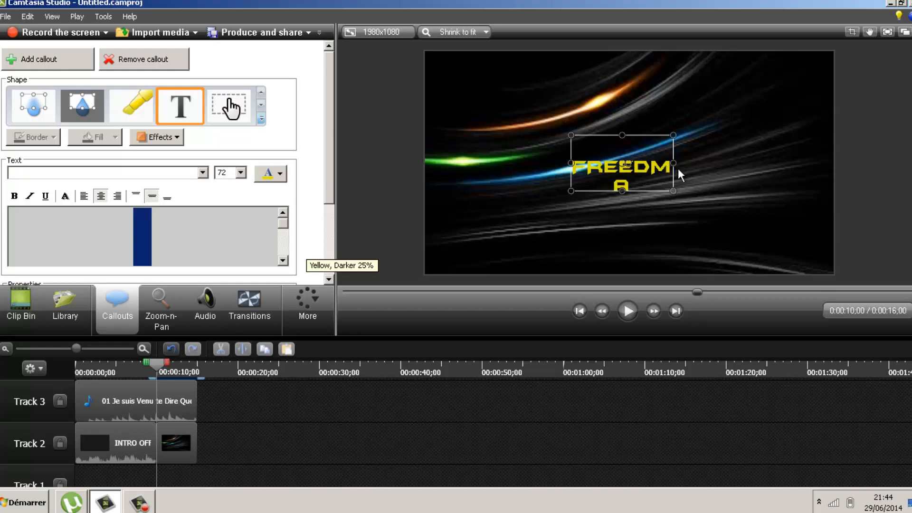
pyautogui.moveTo(673, 163)
pyautogui.mouseDown()
pyautogui.moveTo(776, 163)
pyautogui.moveTo(657, 184)
pyautogui.moveTo(684, 175)
pyautogui.mouseUp()
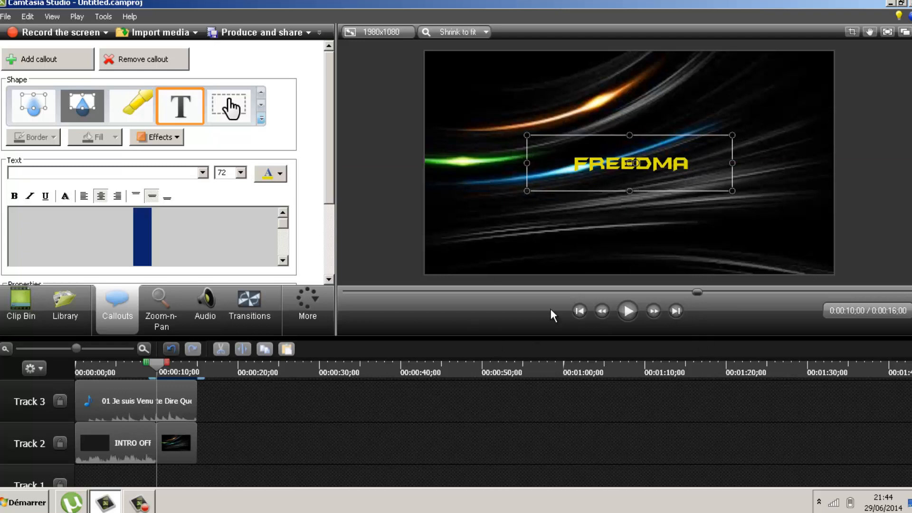
pyautogui.click(240, 174)
pyautogui.click(230, 173)
# Set the FREEDMA title's font size to 150 and stretch its callout box across the frame
pyautogui.press('BackSpace')
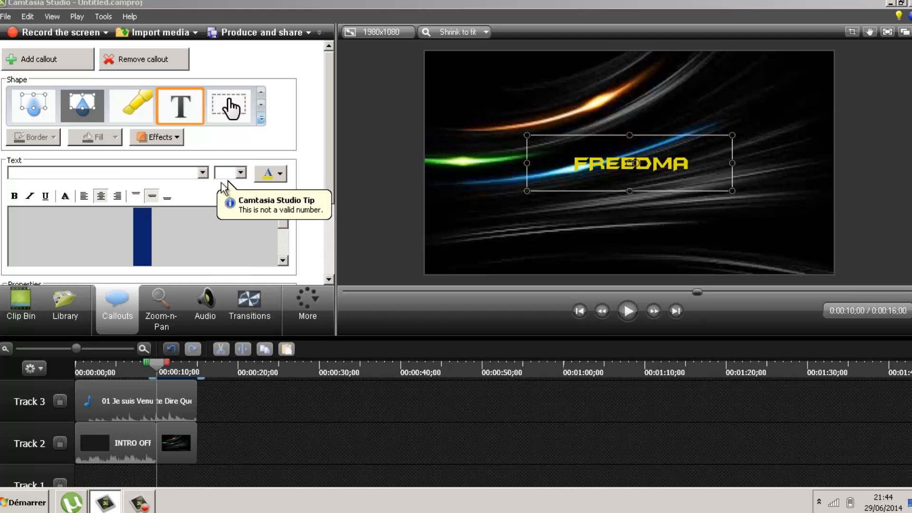
pyautogui.click(223, 171)
pyautogui.write('150')
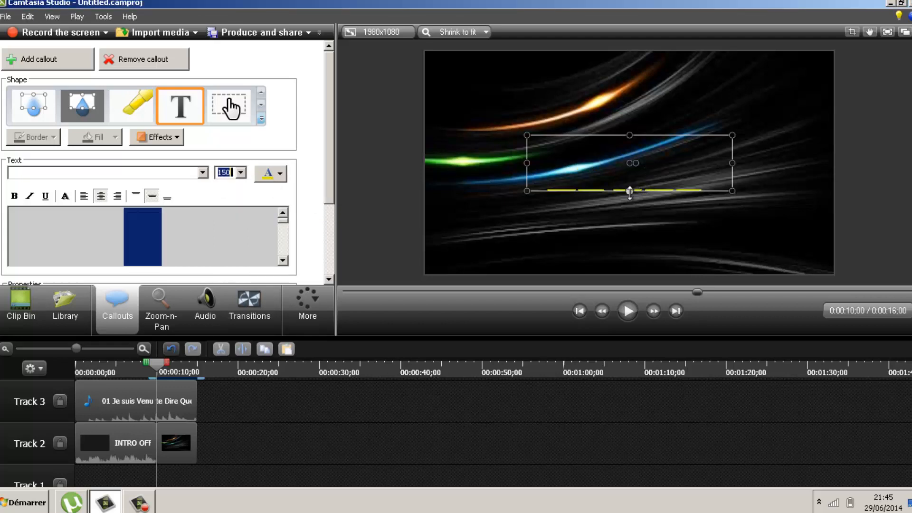
pyautogui.moveTo(733, 192); pyautogui.dragTo(833, 274)
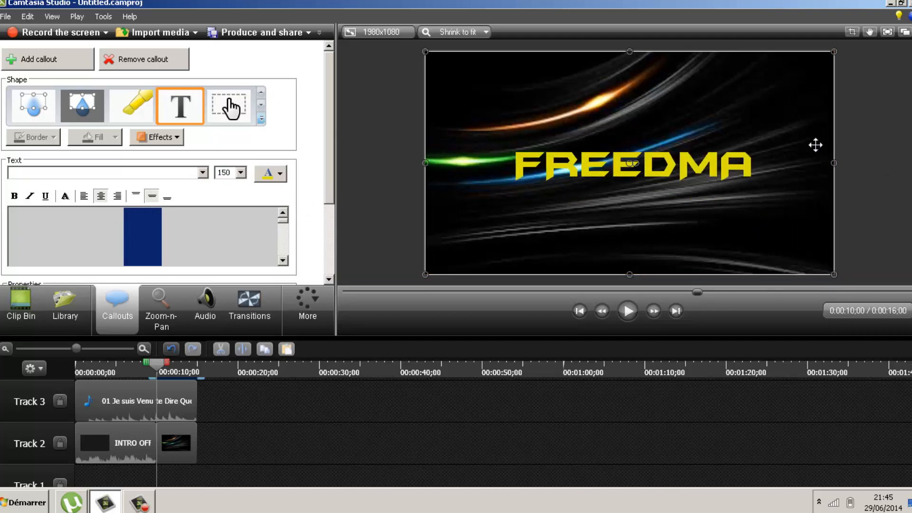
pyautogui.click(872, 89)
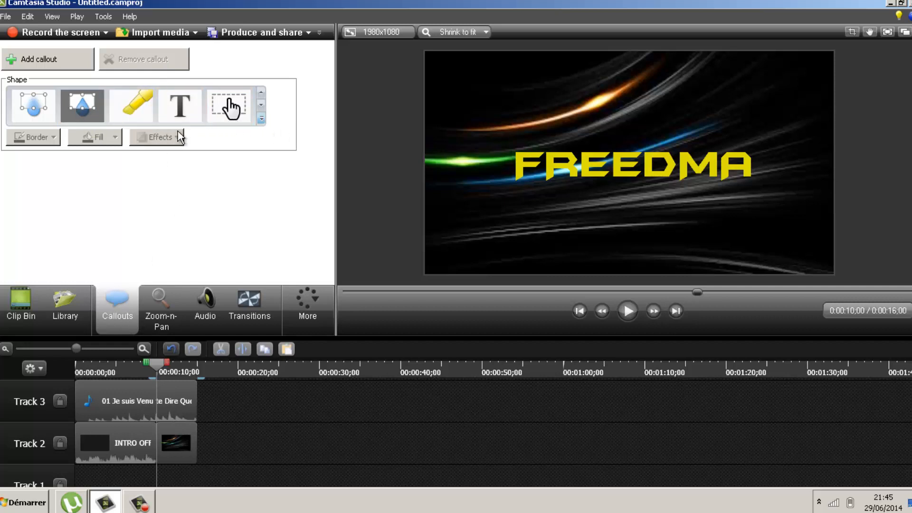
pyautogui.click(261, 118)
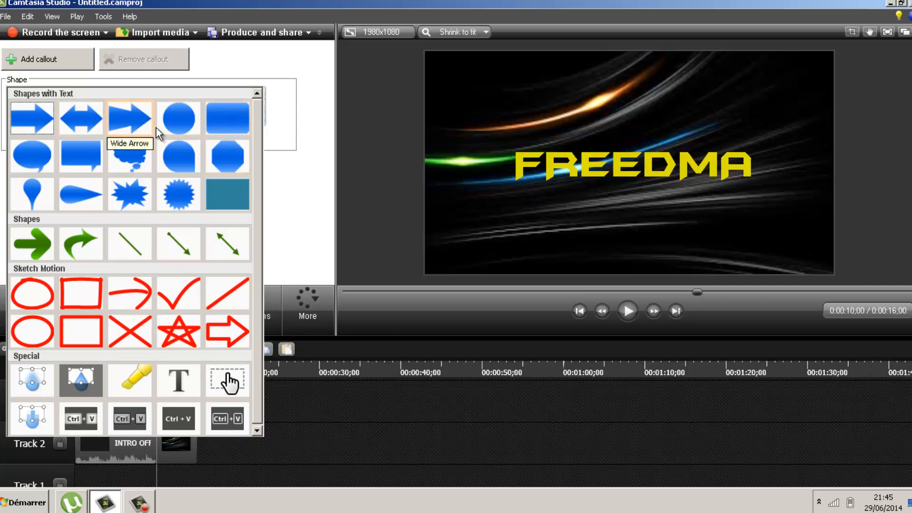
pyautogui.click(135, 124)
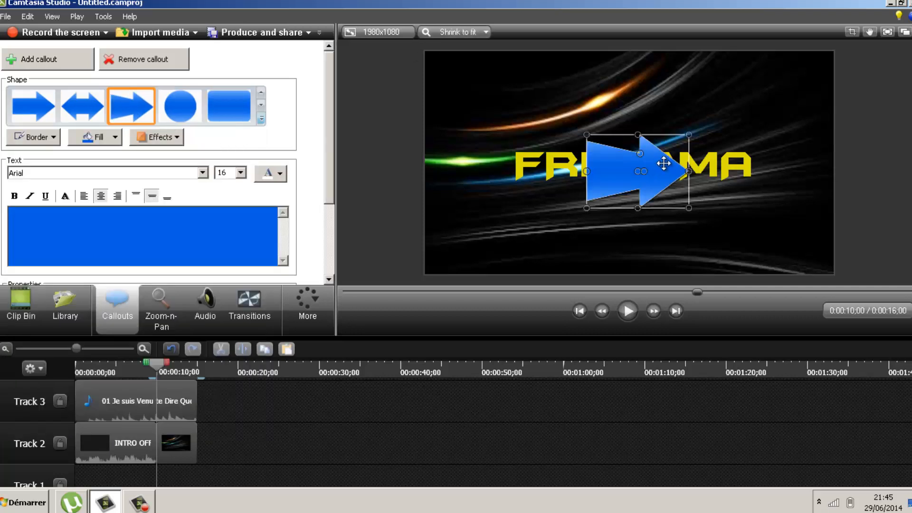
pyautogui.moveTo(655, 148); pyautogui.dragTo(509, 212)
pyautogui.click(563, 187)
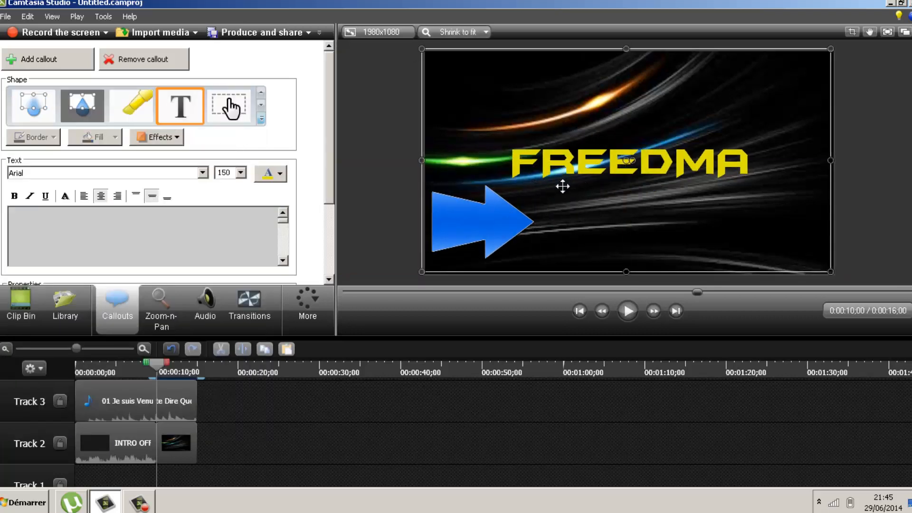
pyautogui.click(489, 216)
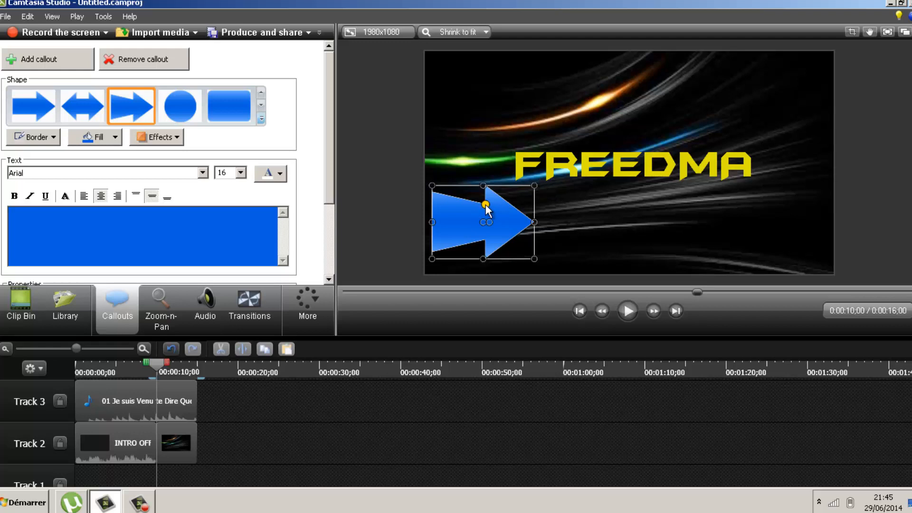
pyautogui.moveTo(485, 205); pyautogui.dragTo(458, 143)
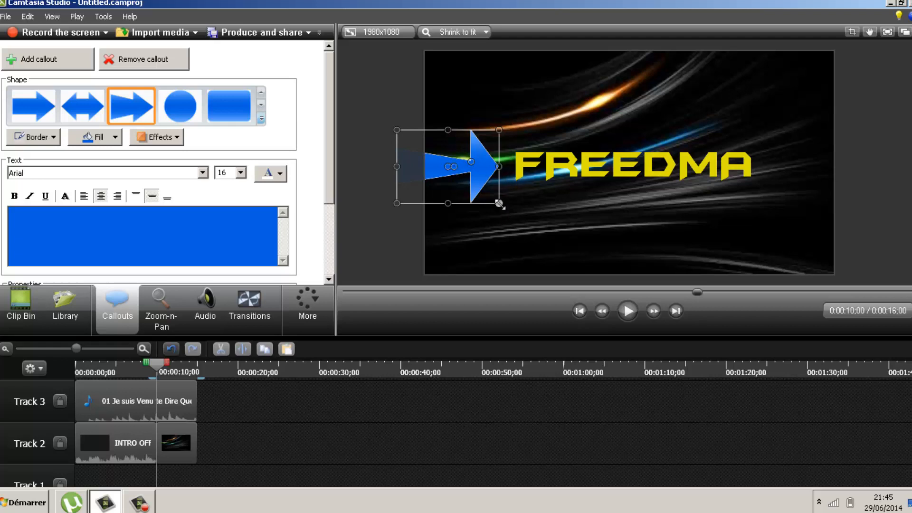
pyautogui.moveTo(499, 203); pyautogui.dragTo(511, 202)
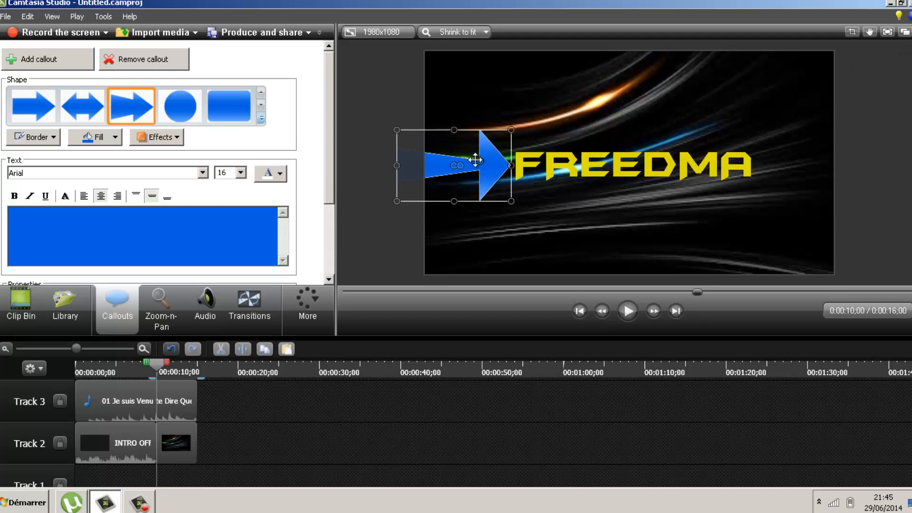
pyautogui.click(393, 189)
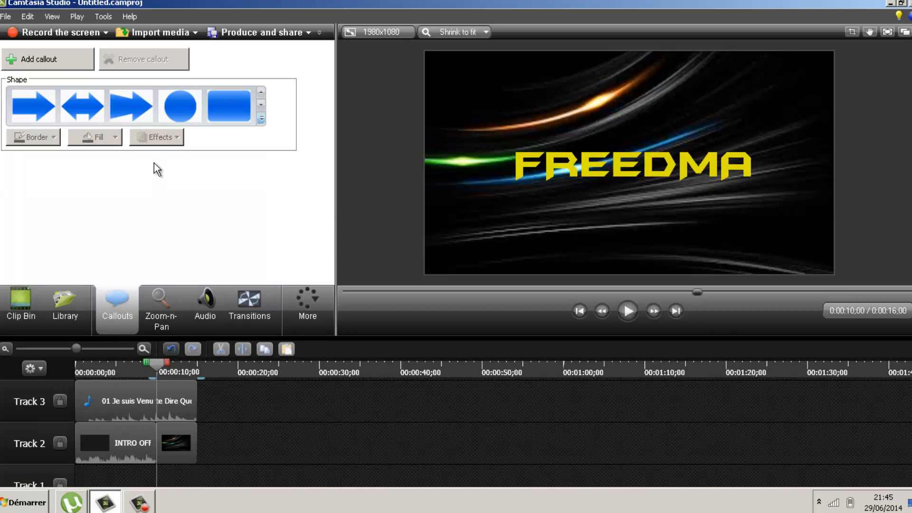
pyautogui.click(215, 116)
pyautogui.moveTo(638, 161); pyautogui.dragTo(563, 114)
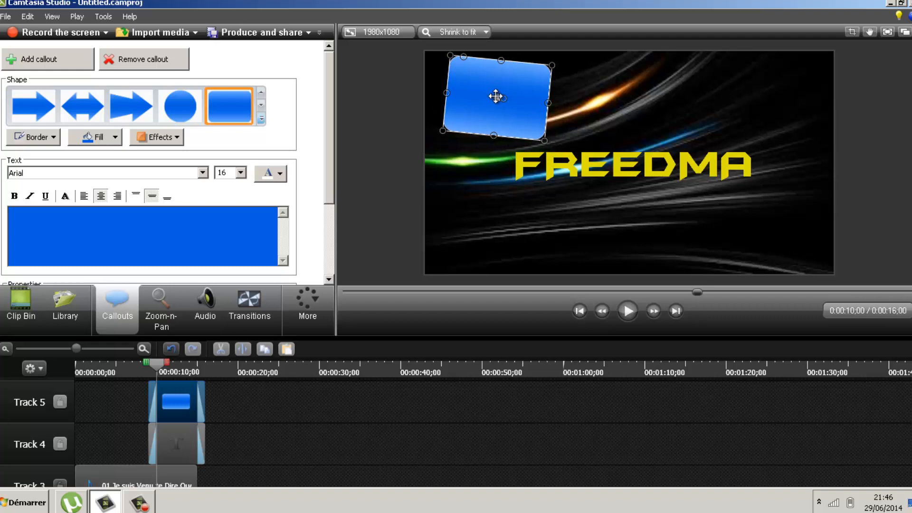
pyautogui.moveTo(493, 99)
pyautogui.mouseDown()
pyautogui.moveTo(466, 90)
pyautogui.moveTo(484, 95)
pyautogui.moveTo(481, 88)
pyautogui.moveTo(484, 103)
pyautogui.moveTo(491, 94)
pyautogui.moveTo(488, 103)
pyautogui.mouseUp()
pyautogui.press('Delete')
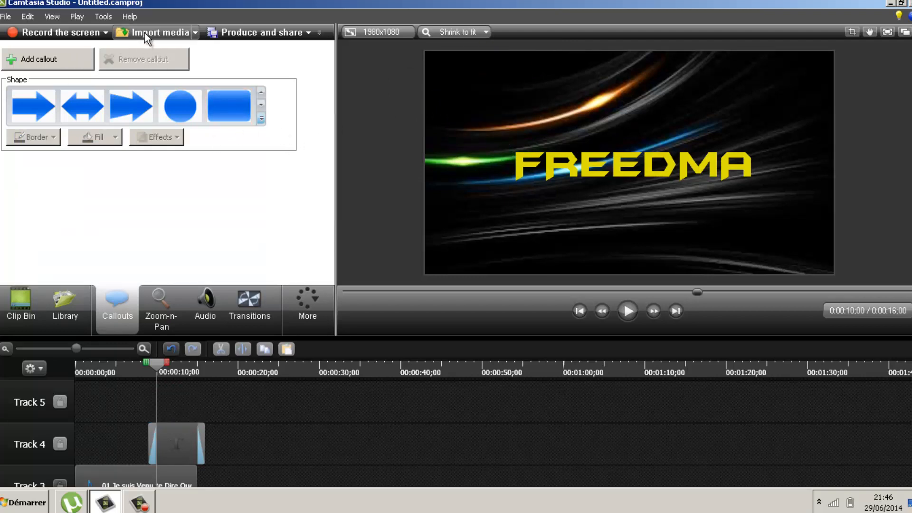
pyautogui.click(164, 304)
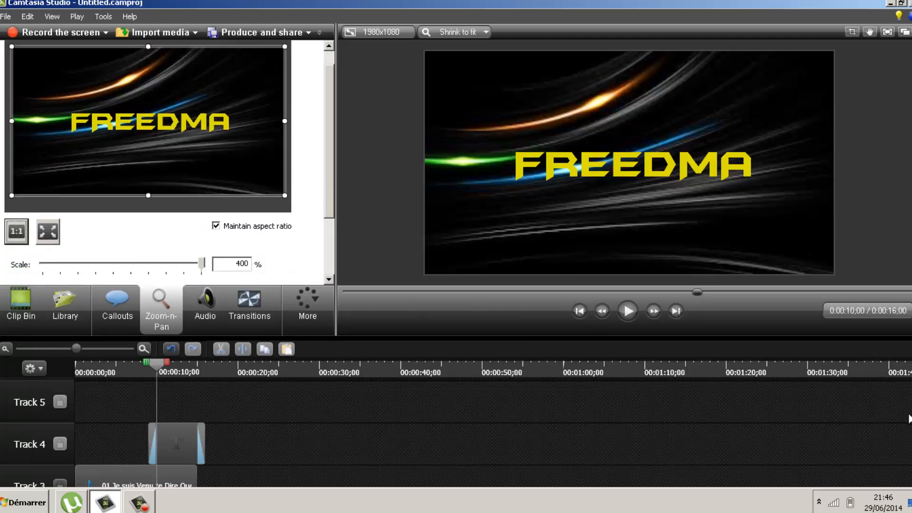
pyautogui.scroll(-2, 100, 413)
pyautogui.scroll(1, 121, 399)
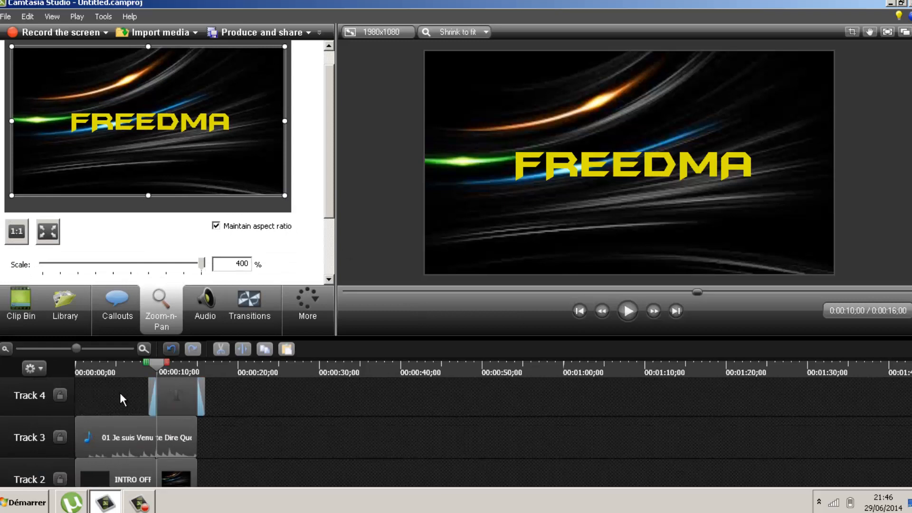
pyautogui.moveTo(158, 364)
pyautogui.mouseDown()
pyautogui.moveTo(169, 362)
pyautogui.moveTo(152, 364)
pyautogui.mouseUp()
pyautogui.moveTo(158, 369); pyautogui.dragTo(148, 367)
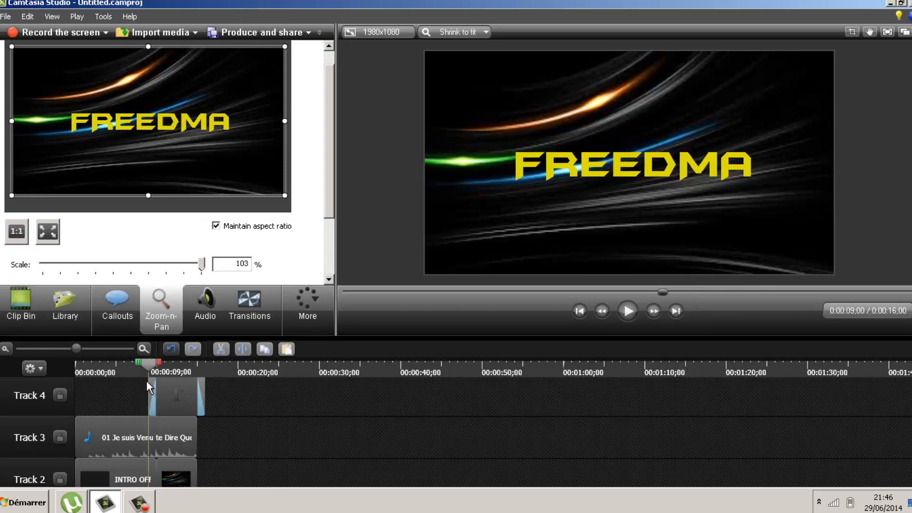
pyautogui.click(622, 314)
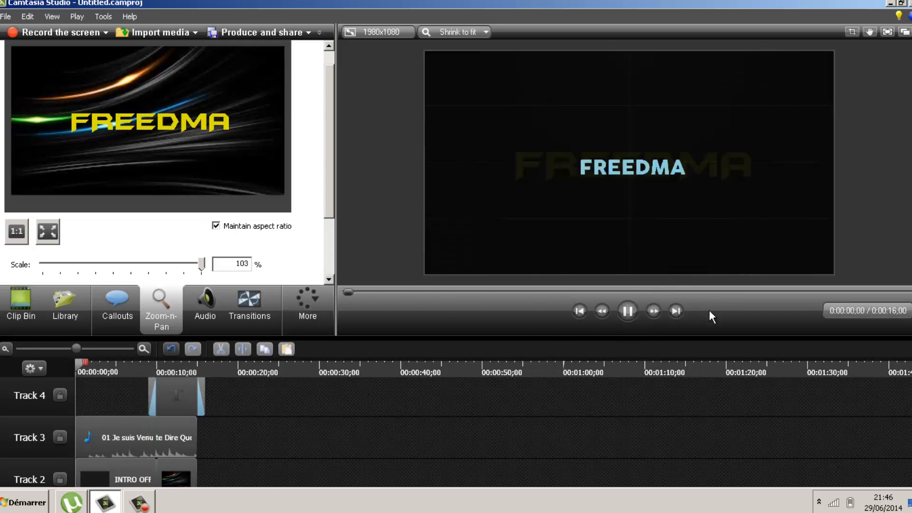
pyautogui.moveTo(354, 291); pyautogui.dragTo(497, 292)
pyautogui.click(655, 309)
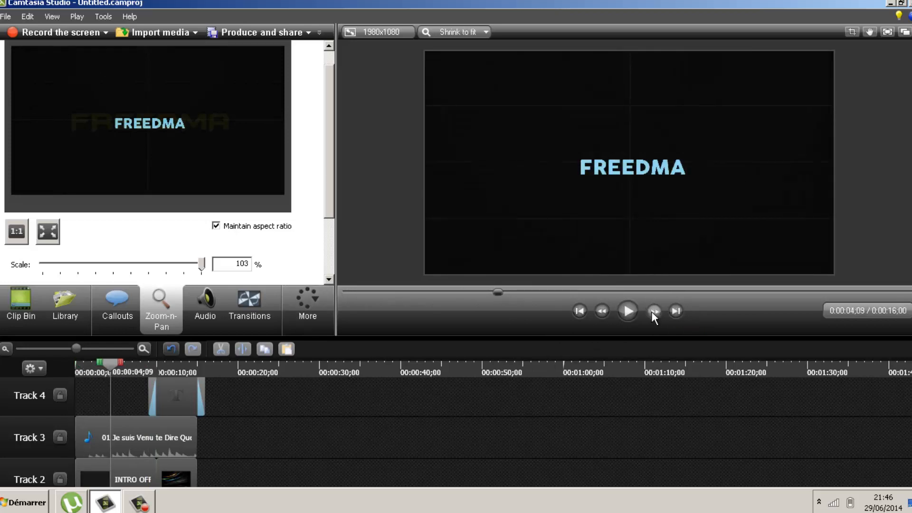
pyautogui.click(652, 312)
pyautogui.click(627, 311)
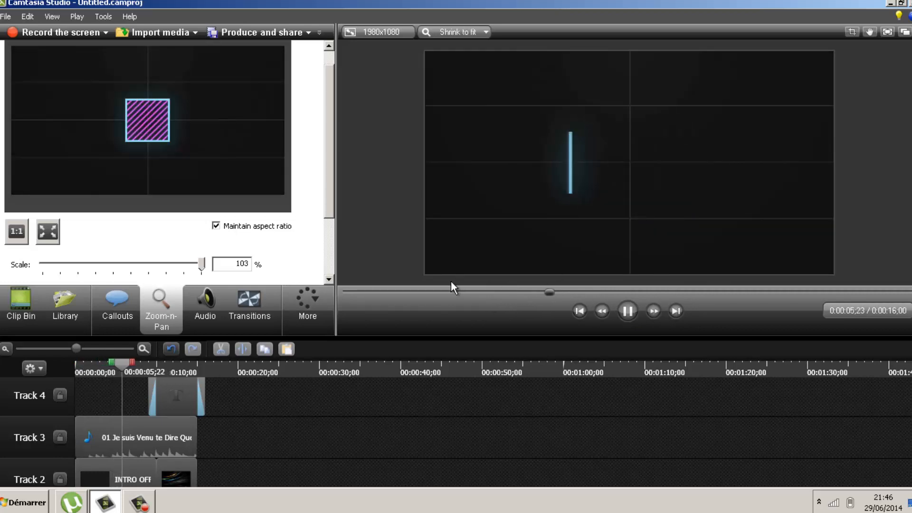
pyautogui.click(622, 310)
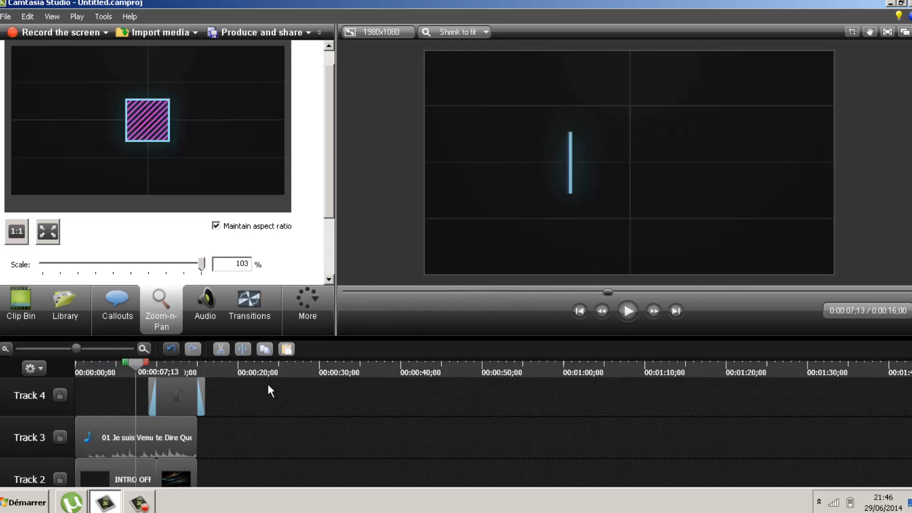
pyautogui.moveTo(616, 292); pyautogui.dragTo(674, 297)
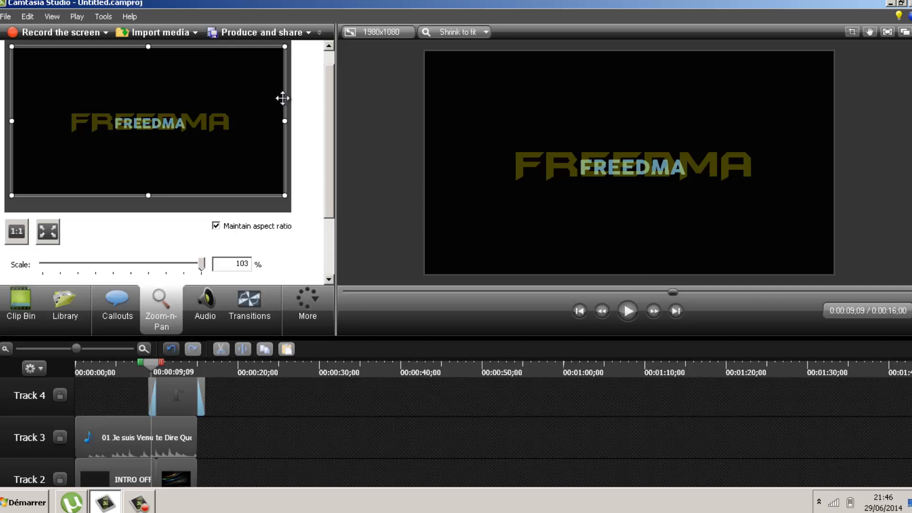
# Select the FREEDMA clip on Track 4, try a tighter zoom-n-pan framing of the title, then undo it
pyautogui.click(192, 395)
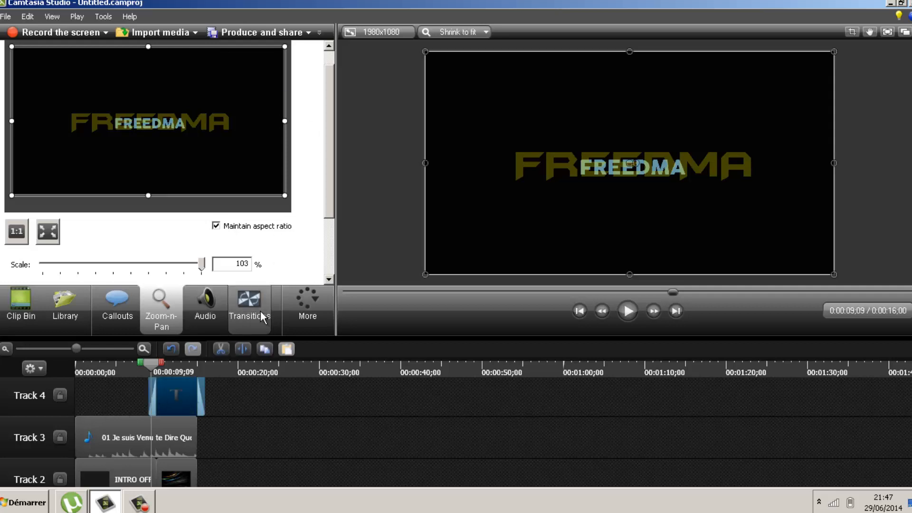
pyautogui.moveTo(260, 311)
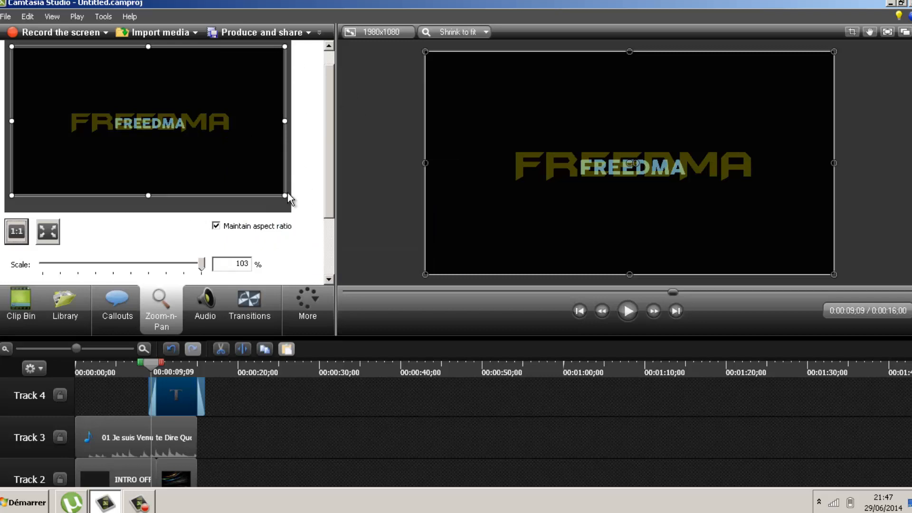
pyautogui.moveTo(284, 194); pyautogui.dragTo(213, 156)
pyautogui.moveTo(154, 85); pyautogui.dragTo(200, 112)
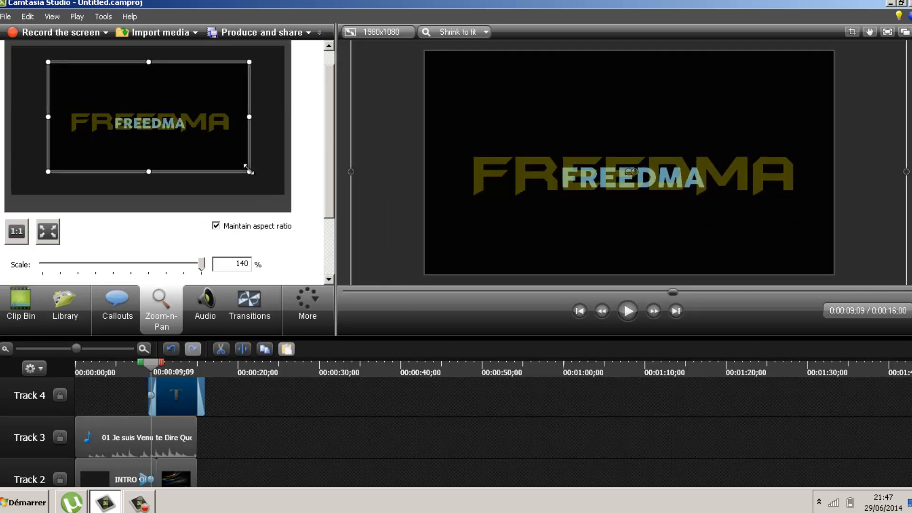
pyautogui.moveTo(247, 168); pyautogui.dragTo(187, 138)
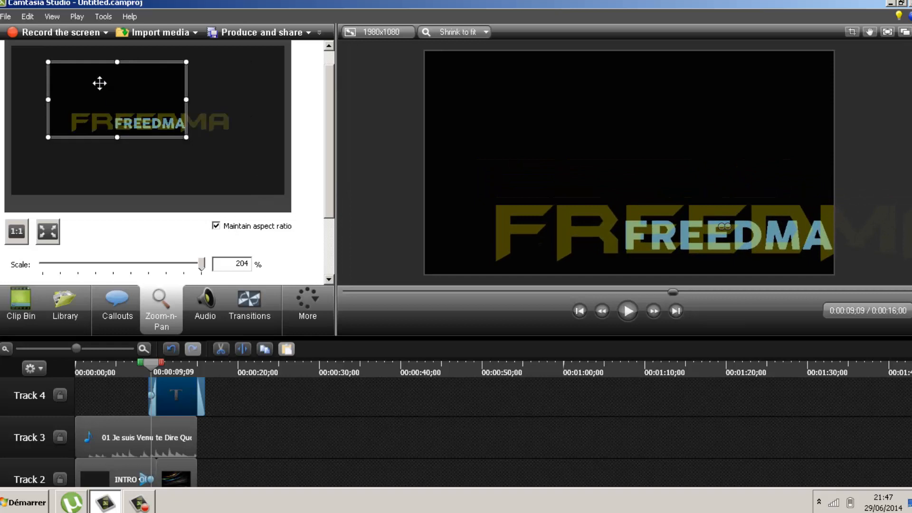
pyautogui.moveTo(98, 82); pyautogui.dragTo(157, 120)
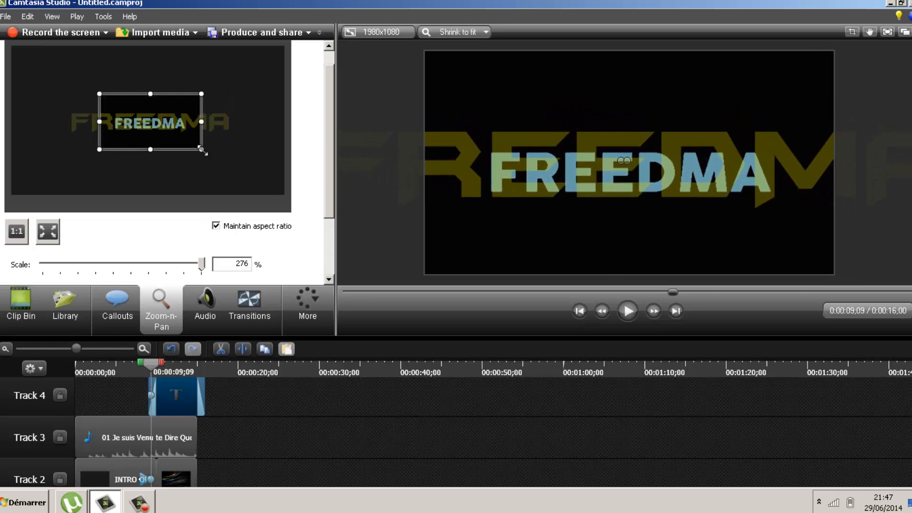
pyautogui.click(27, 16)
pyautogui.click(35, 24)
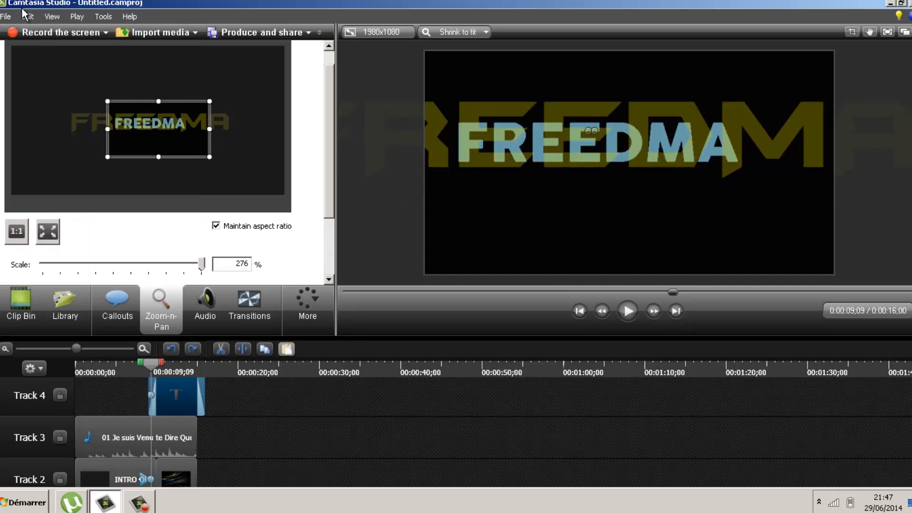
# Widen the zoom-n-pan area to the full frame, move to the ten-second mark, and show the Transitions gallery
pyautogui.moveTo(211, 156); pyautogui.dragTo(281, 195)
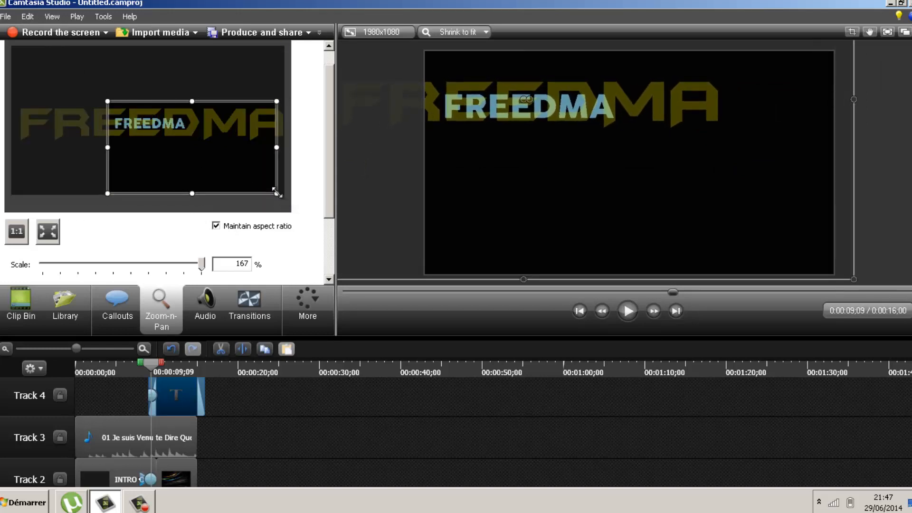
pyautogui.moveTo(104, 97); pyautogui.dragTo(12, 49)
pyautogui.moveTo(145, 49); pyautogui.dragTo(145, 46)
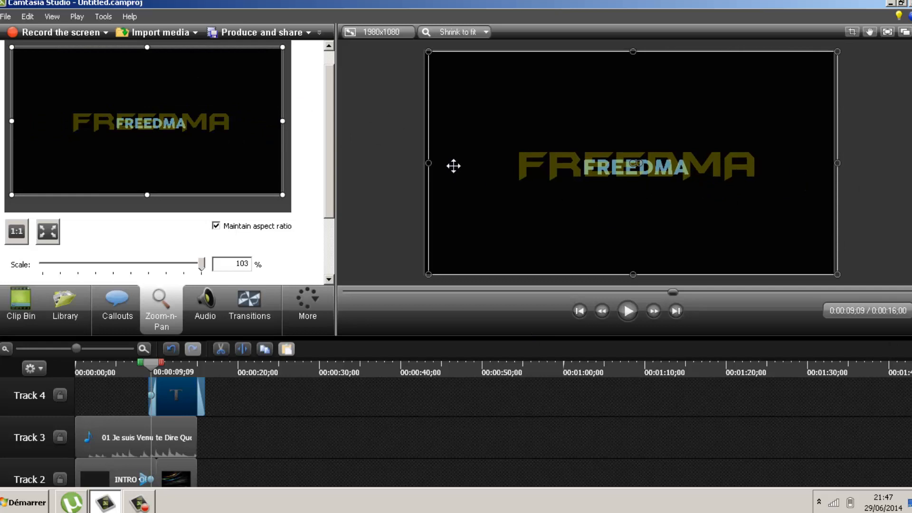
pyautogui.moveTo(428, 163); pyautogui.dragTo(424, 165)
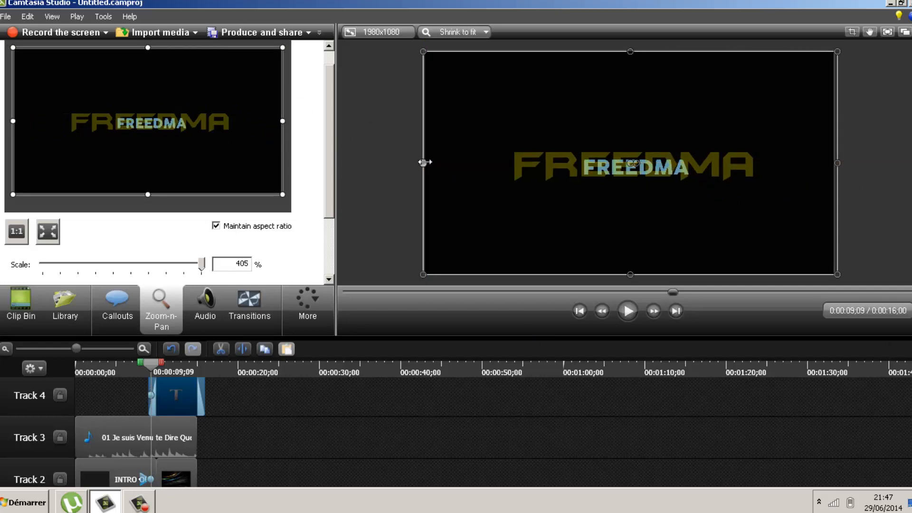
pyautogui.moveTo(424, 162); pyautogui.dragTo(425, 163)
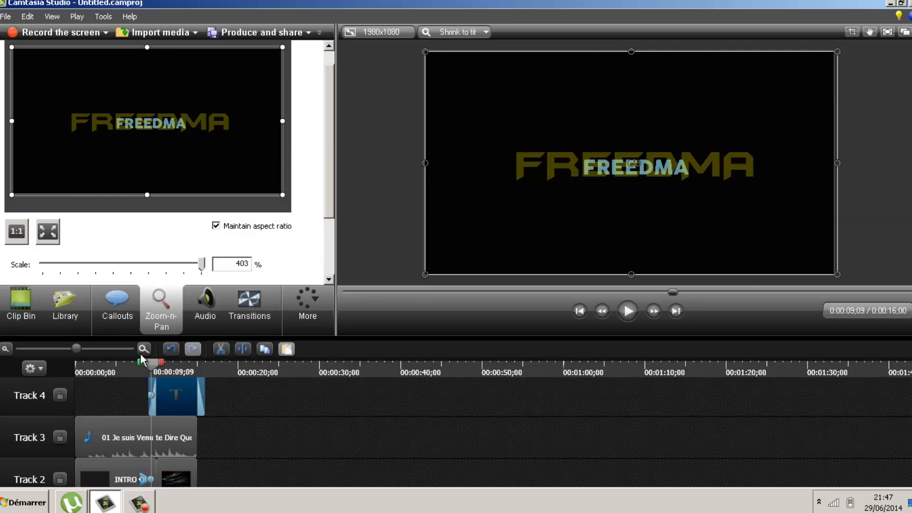
pyautogui.moveTo(150, 364); pyautogui.dragTo(156, 364)
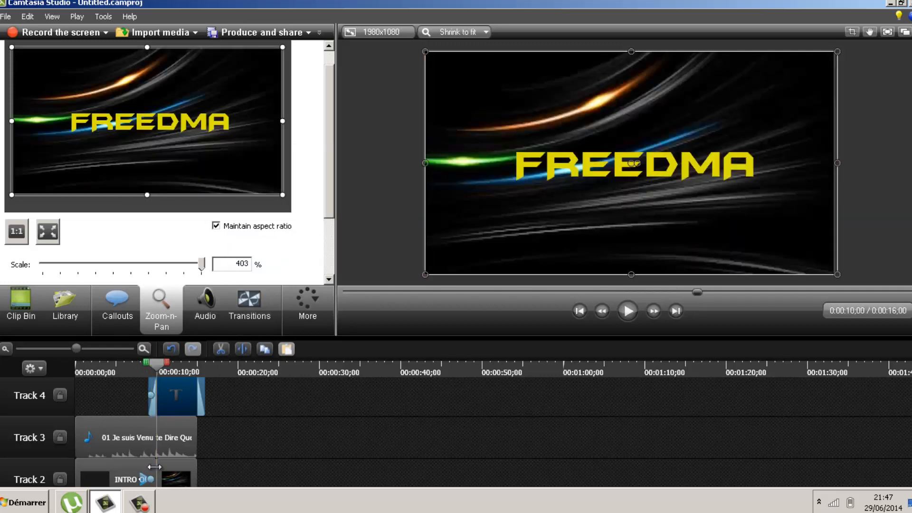
pyautogui.click(249, 313)
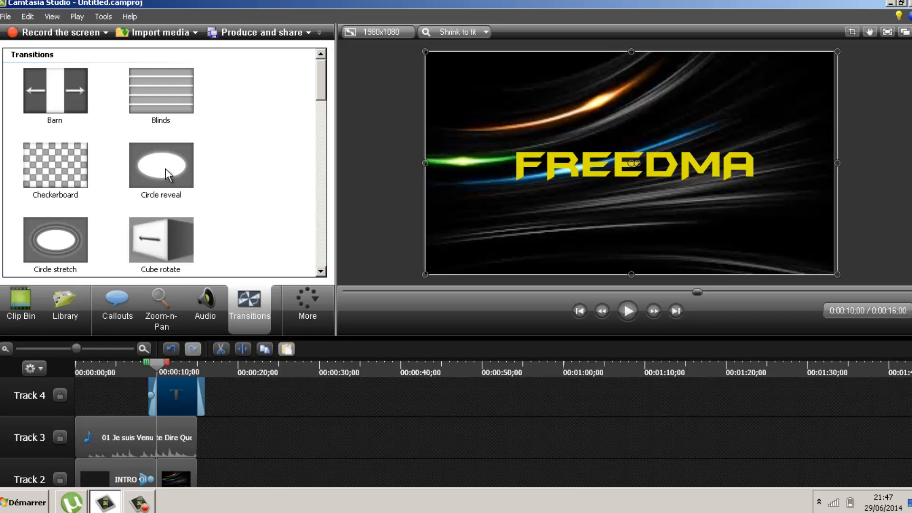
# Import Logo Final Freedma.png from the C:\FDesing folder into the Clip Bin
pyautogui.click(5, 16)
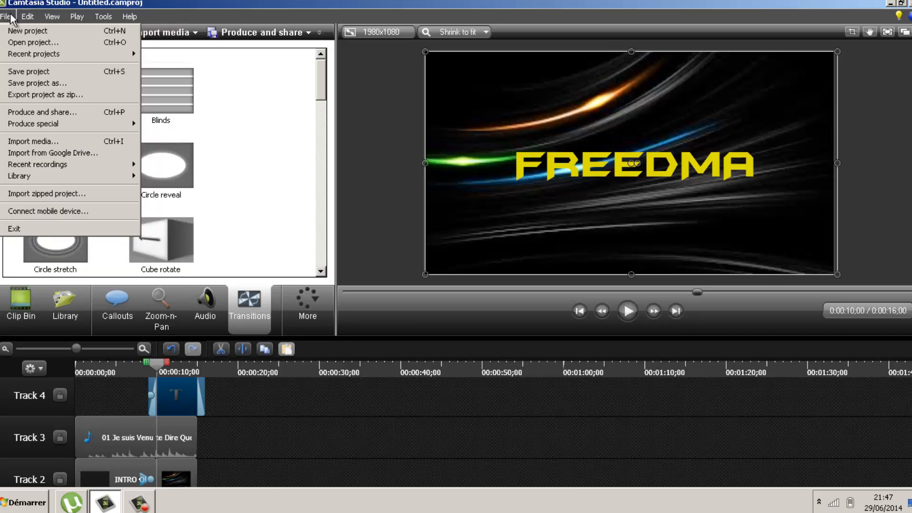
pyautogui.click(47, 141)
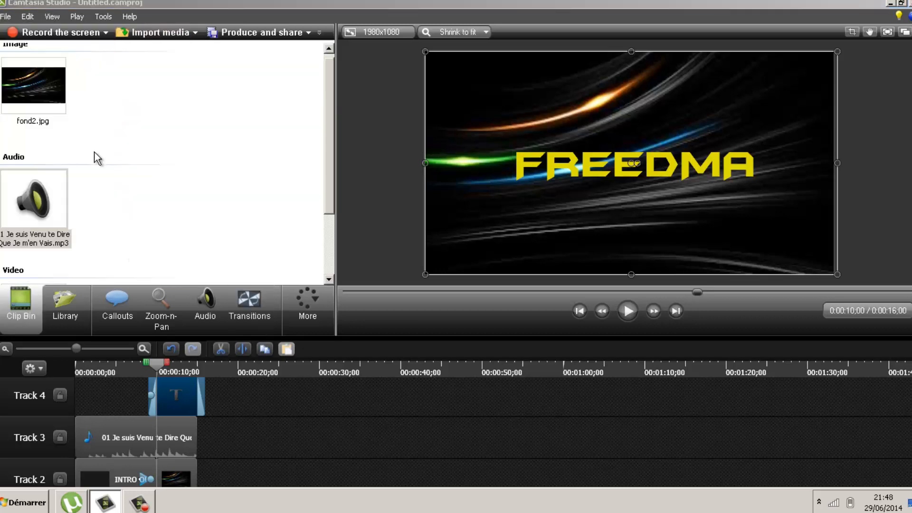
pyautogui.moveTo(343, 242)
pyautogui.mouseDown()
pyautogui.moveTo(342, 283)
pyautogui.moveTo(341, 232)
pyautogui.mouseUp()
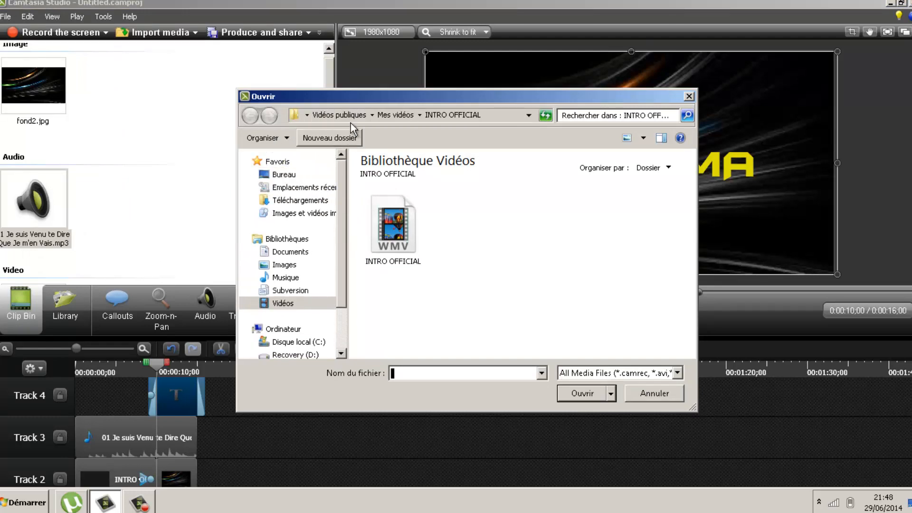
pyautogui.click(392, 115)
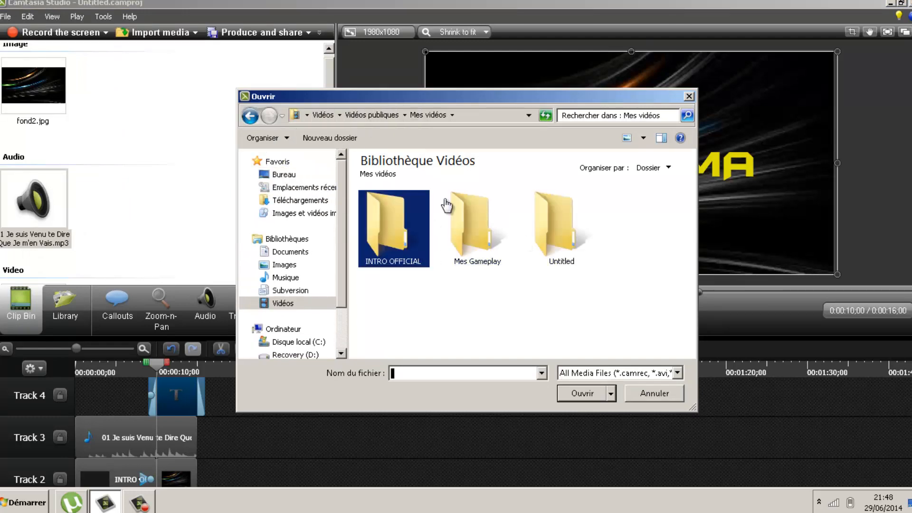
pyautogui.click(284, 174)
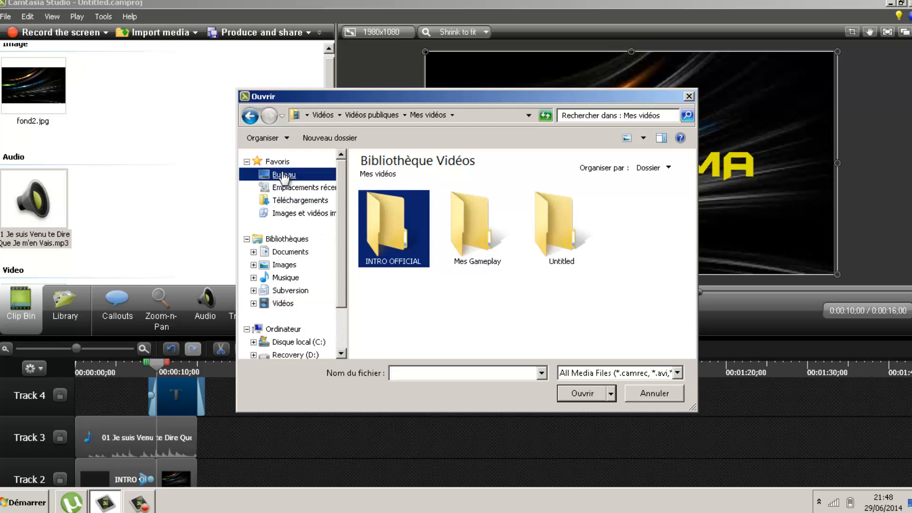
pyautogui.doubleClick(567, 204)
pyautogui.doubleClick(422, 192)
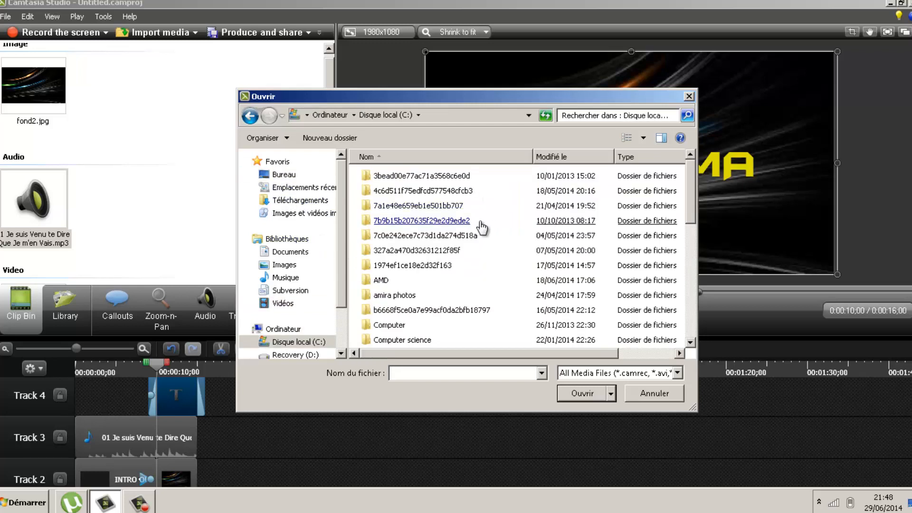
pyautogui.scroll(-1, 402, 291)
pyautogui.scroll(-2, 402, 291)
pyautogui.doubleClick(402, 283)
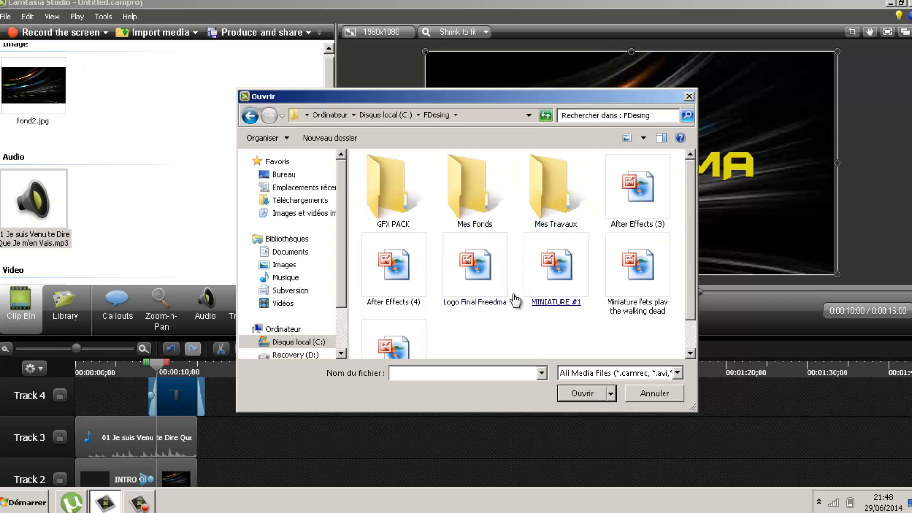
pyautogui.doubleClick(474, 271)
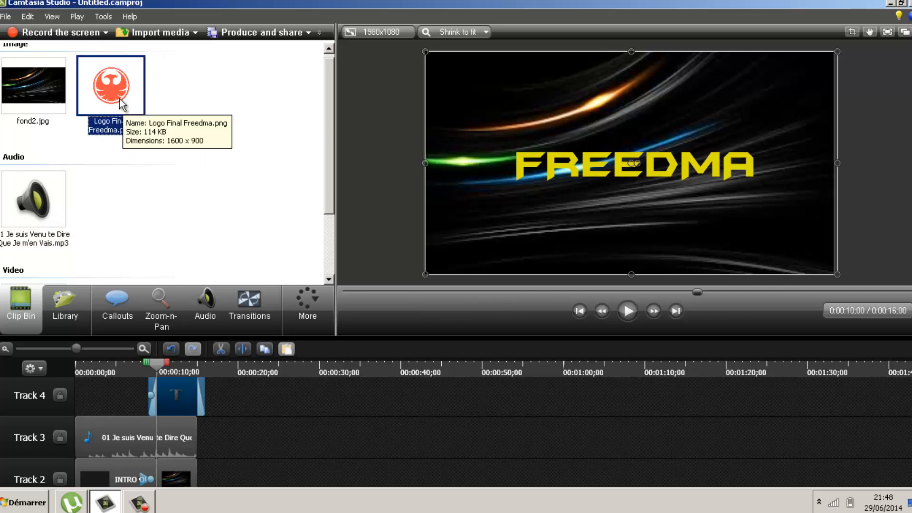
# Place Logo Final Freedma.png on Track 2 right after the intro clip and preview around 14 seconds
pyautogui.moveTo(124, 105); pyautogui.dragTo(214, 464)
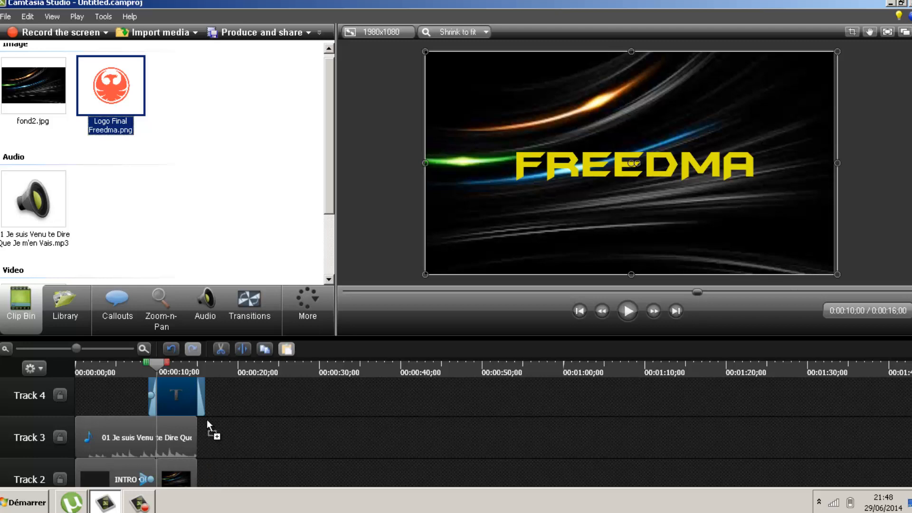
pyautogui.moveTo(206, 420); pyautogui.dragTo(213, 444)
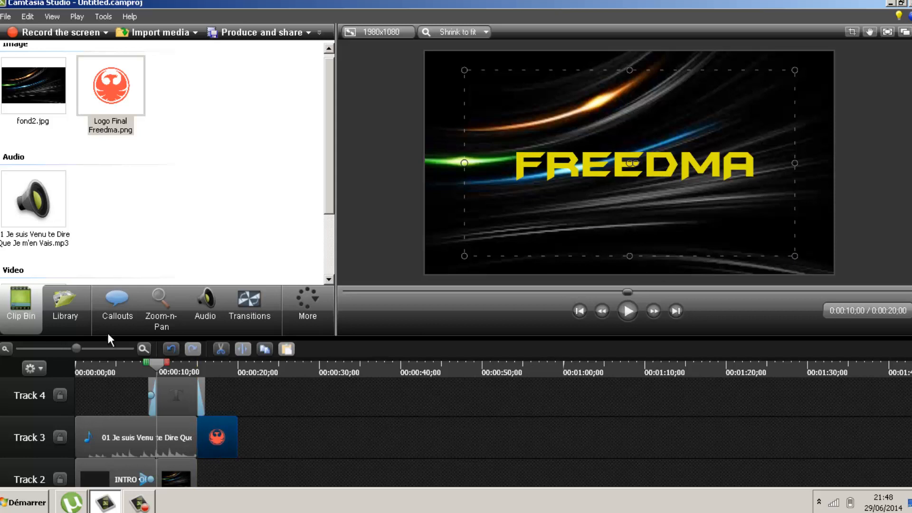
pyautogui.moveTo(219, 444); pyautogui.dragTo(215, 477)
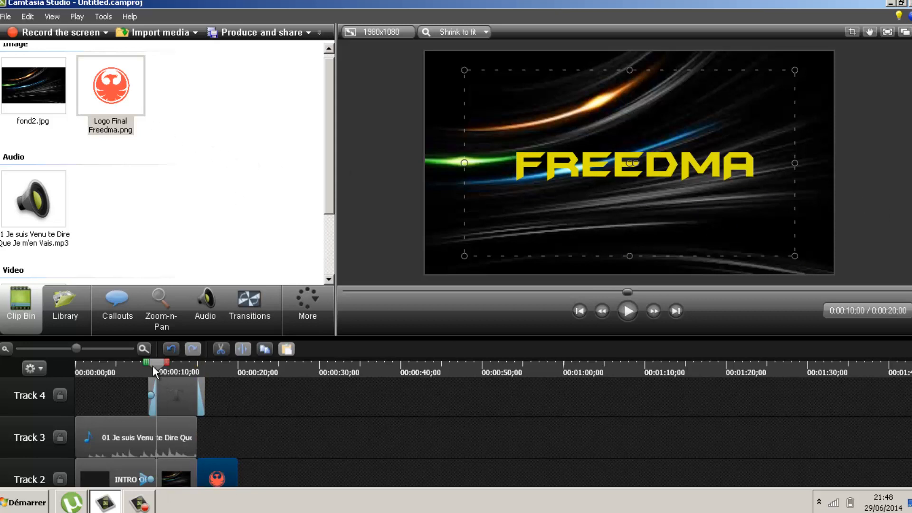
pyautogui.moveTo(156, 366); pyautogui.dragTo(201, 363)
# Insert the Circle reveal transition between the FREEDMA and logo clips on Track 2
pyautogui.click(254, 302)
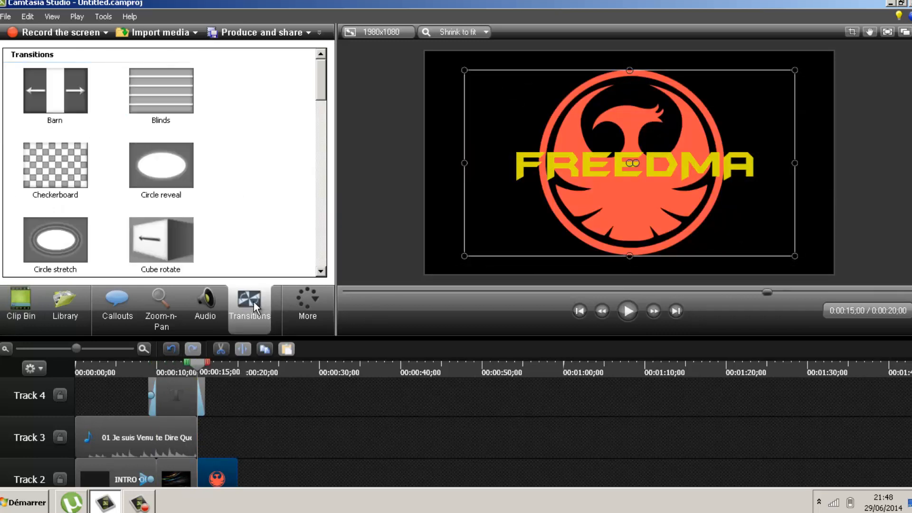
pyautogui.moveTo(157, 158); pyautogui.dragTo(197, 316)
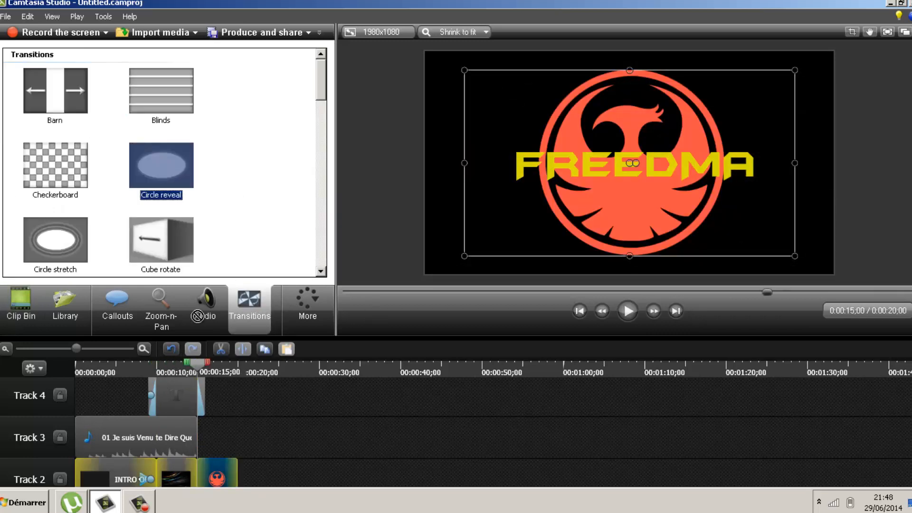
pyautogui.moveTo(195, 478); pyautogui.dragTo(196, 479)
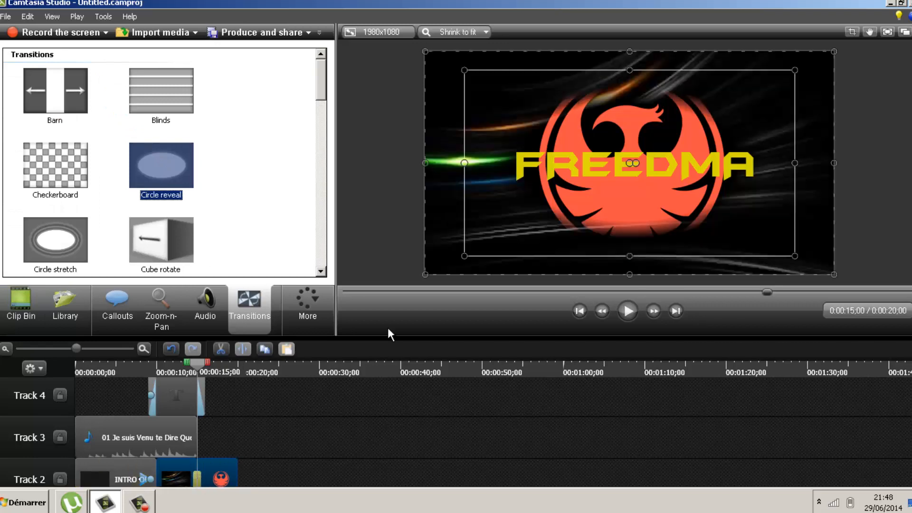
# Preview the transition from the 15-second mark, then shrink the logo and shift it up-left
pyautogui.click(627, 311)
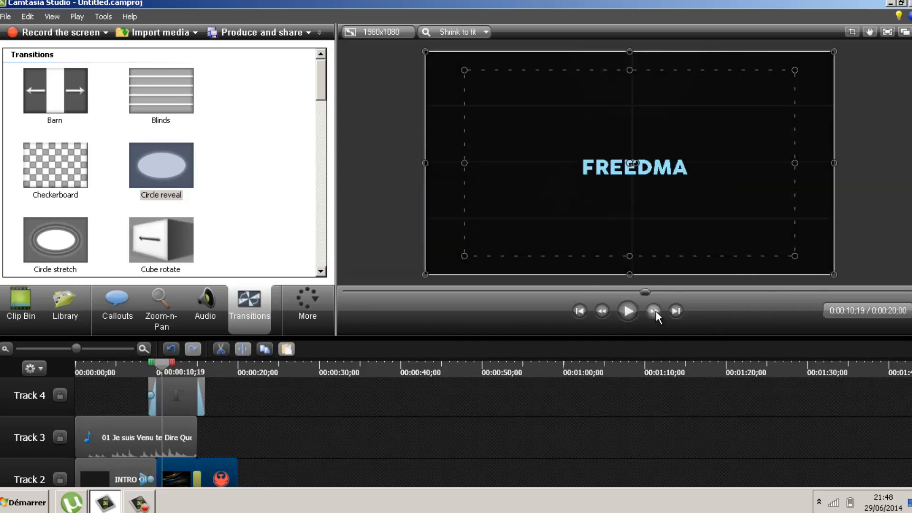
pyautogui.moveTo(648, 286); pyautogui.dragTo(674, 289)
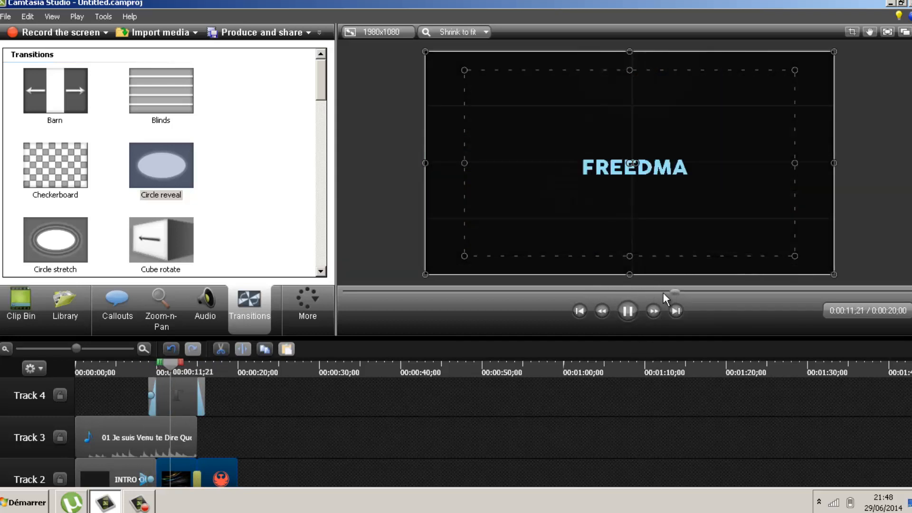
pyautogui.click(104, 474)
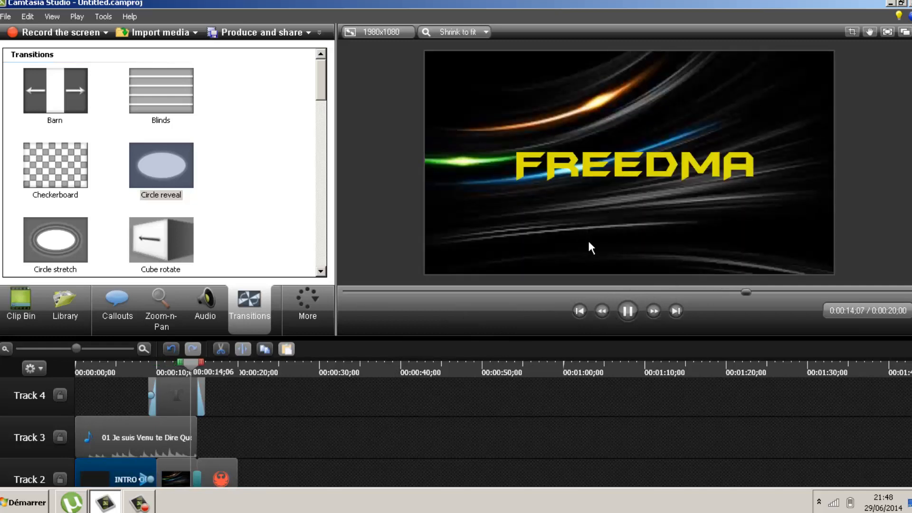
pyautogui.click(628, 310)
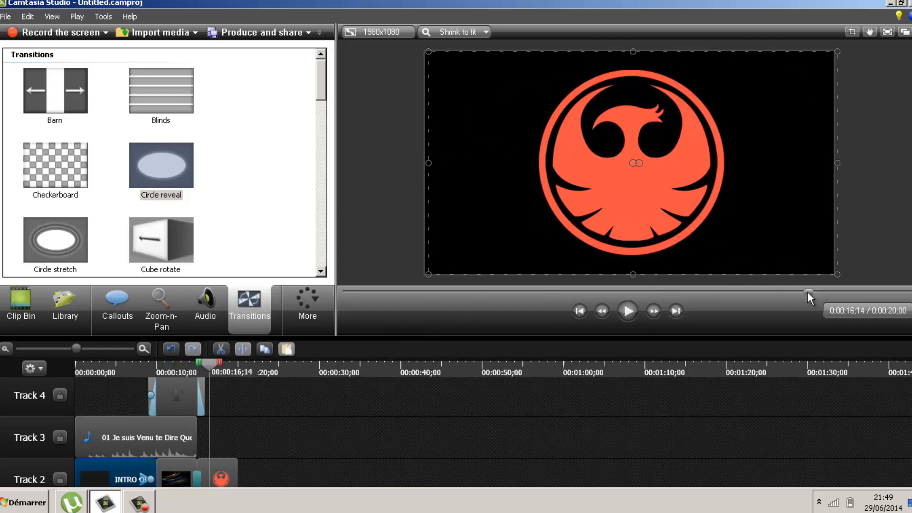
pyautogui.moveTo(807, 292); pyautogui.dragTo(796, 293)
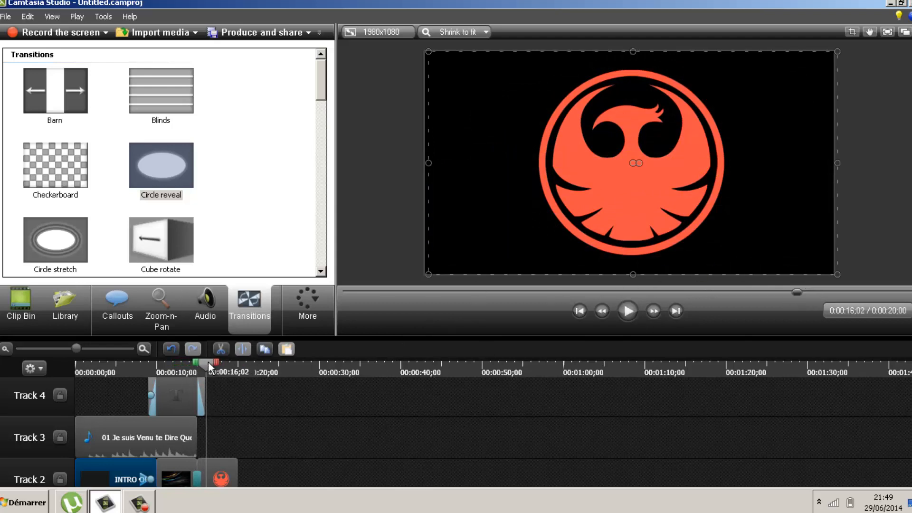
pyautogui.moveTo(208, 361)
pyautogui.mouseDown()
pyautogui.moveTo(198, 363)
pyautogui.moveTo(223, 371)
pyautogui.moveTo(195, 369)
pyautogui.moveTo(217, 365)
pyautogui.moveTo(206, 367)
pyautogui.mouseUp()
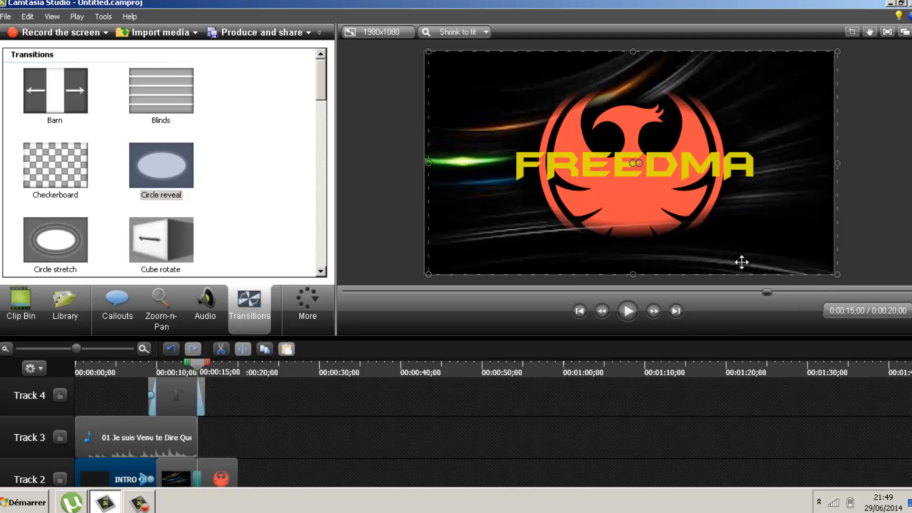
pyautogui.click(630, 317)
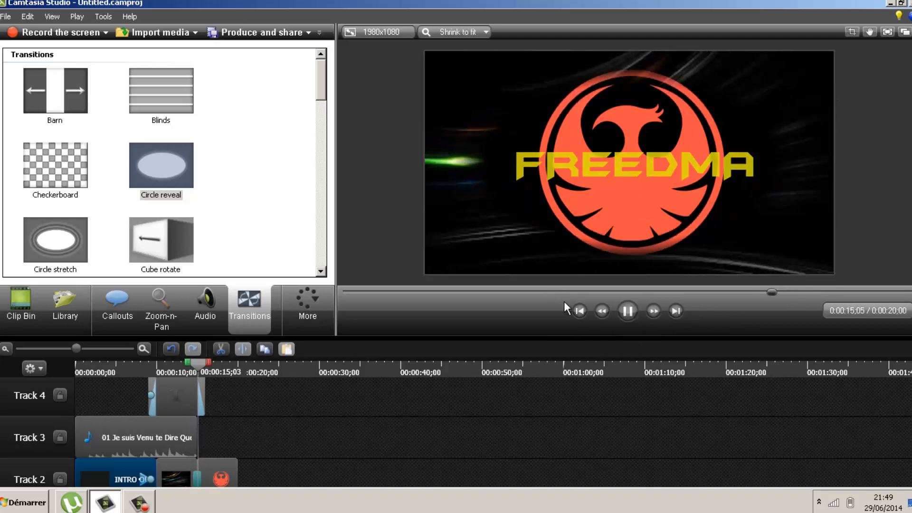
pyautogui.click(627, 311)
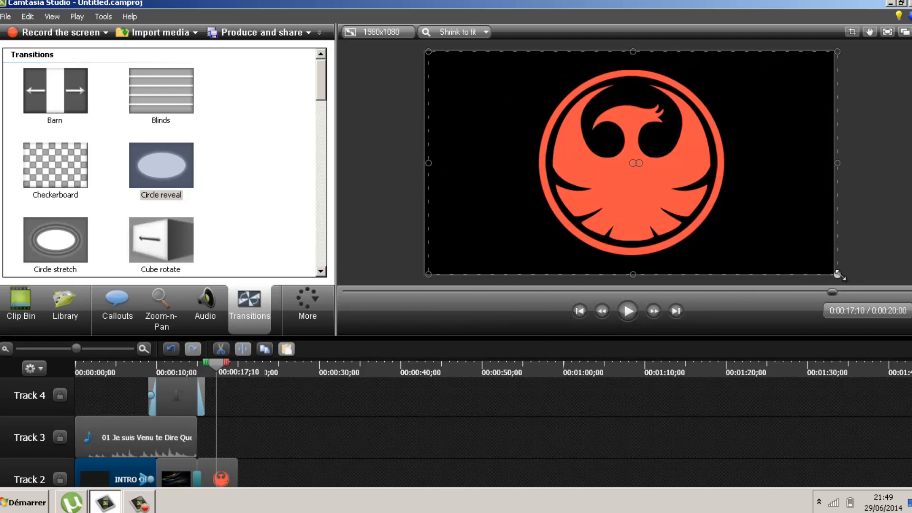
pyautogui.moveTo(837, 274); pyautogui.dragTo(694, 198)
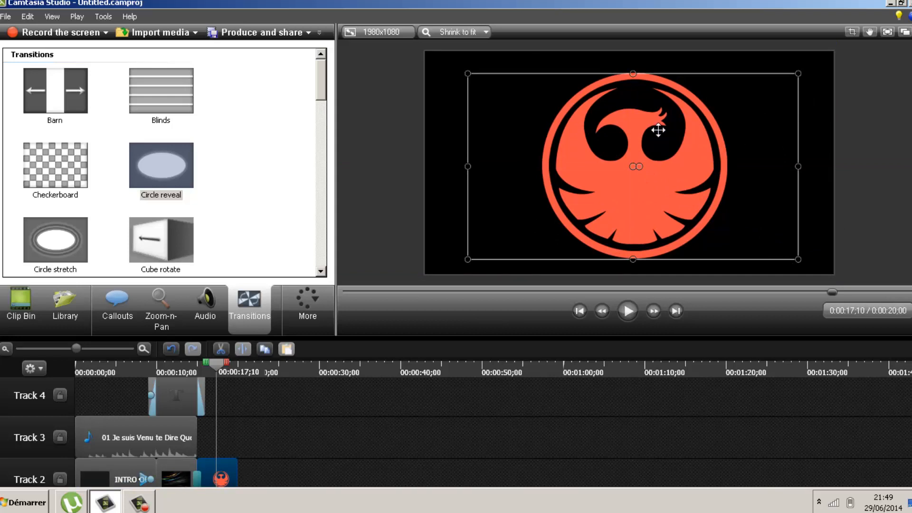
pyautogui.moveTo(655, 126); pyautogui.dragTo(638, 122)
# Undo the recent edits repeatedly through the Edit menu
pyautogui.click(27, 16)
pyautogui.click(36, 27)
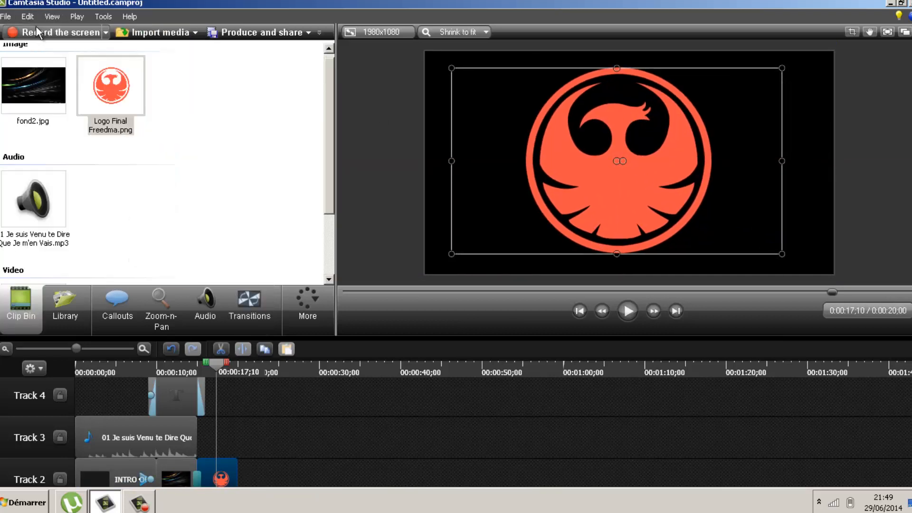
pyautogui.hotkey('alt', 'e')
pyautogui.click(43, 28)
pyautogui.hotkey('alt', 'e')
pyautogui.click(44, 27)
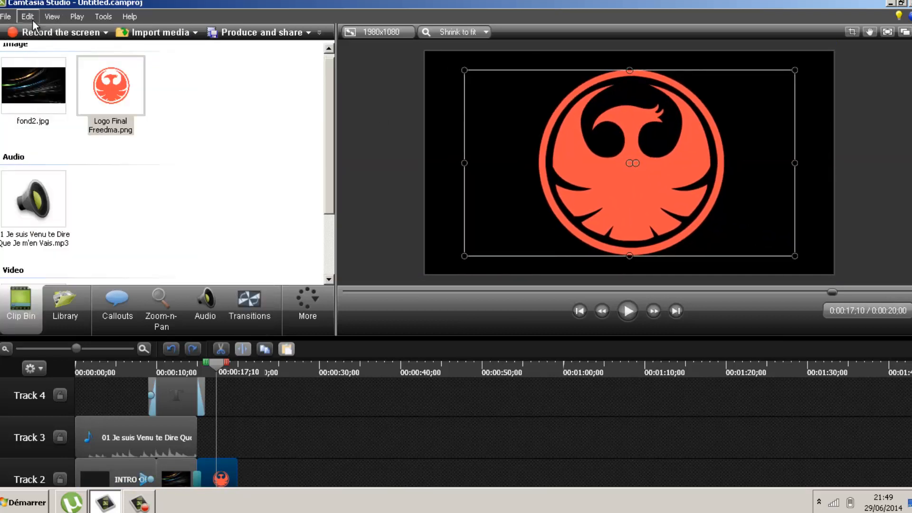
pyautogui.click(32, 18)
pyautogui.click(38, 30)
pyautogui.click(30, 15)
pyautogui.click(43, 29)
pyautogui.click(28, 14)
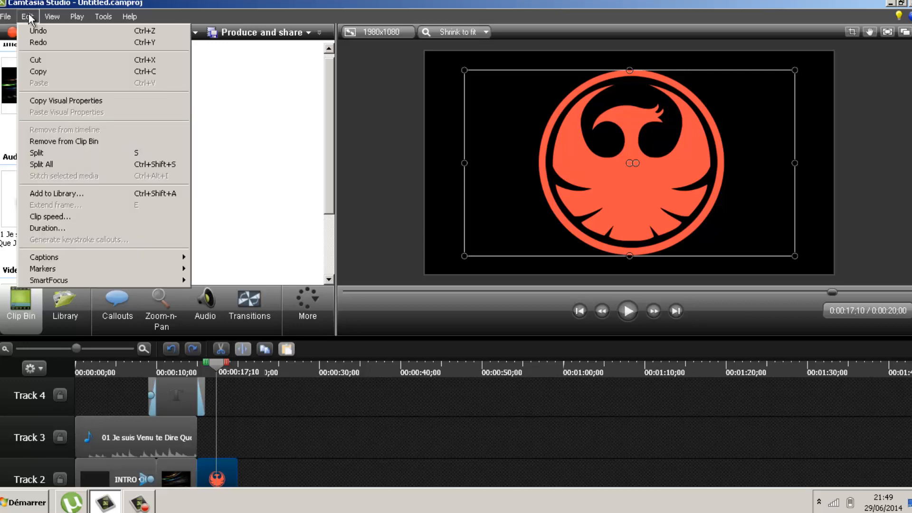
pyautogui.click(43, 29)
pyautogui.click(27, 15)
pyautogui.click(43, 31)
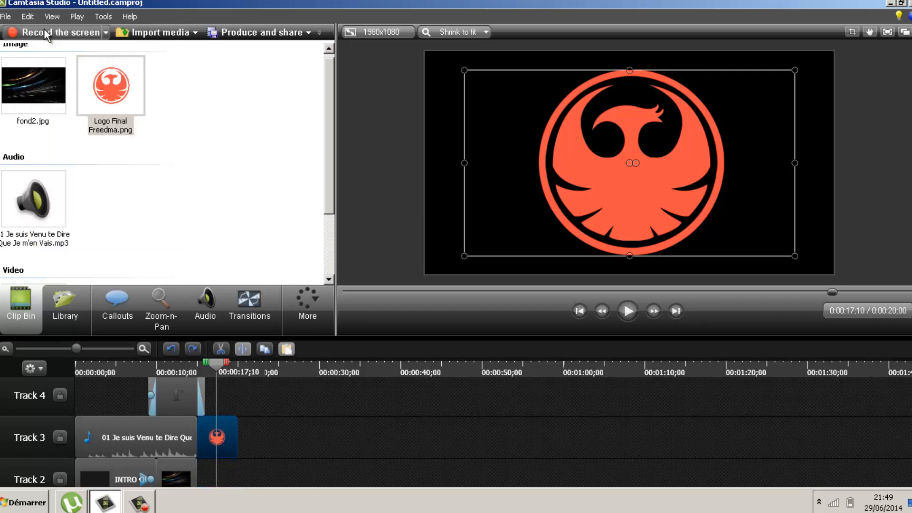
# Deselect the logo and return the playhead to the FREEDMA intro frame at 0:00:14;15
pyautogui.click(747, 209)
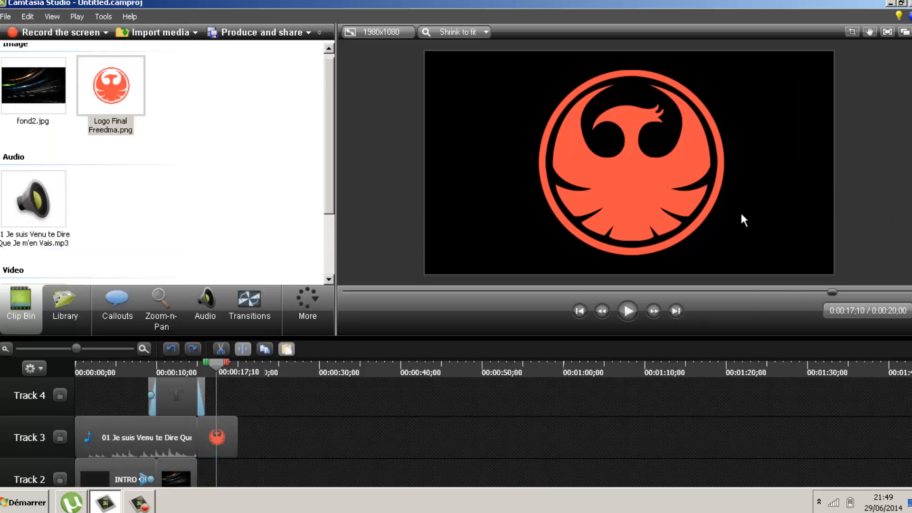
pyautogui.click(193, 365)
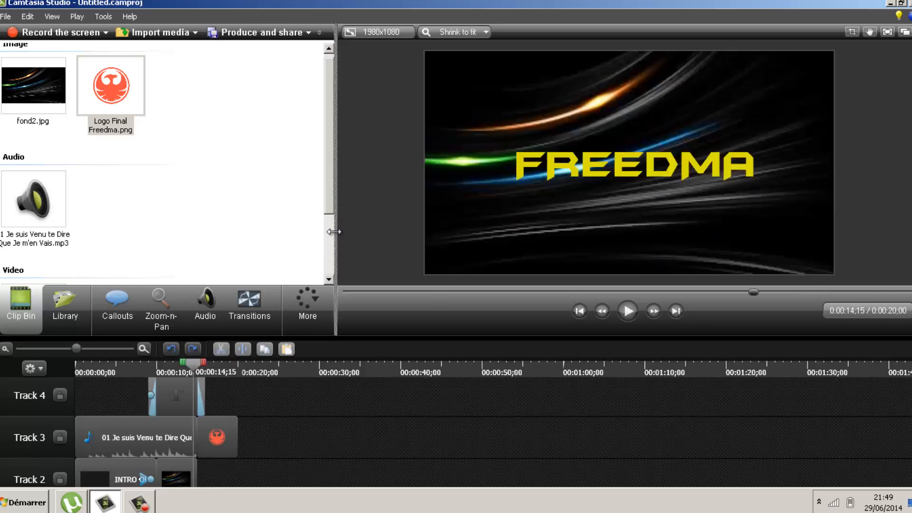
pyautogui.moveTo(331, 209); pyautogui.dragTo(326, 176)
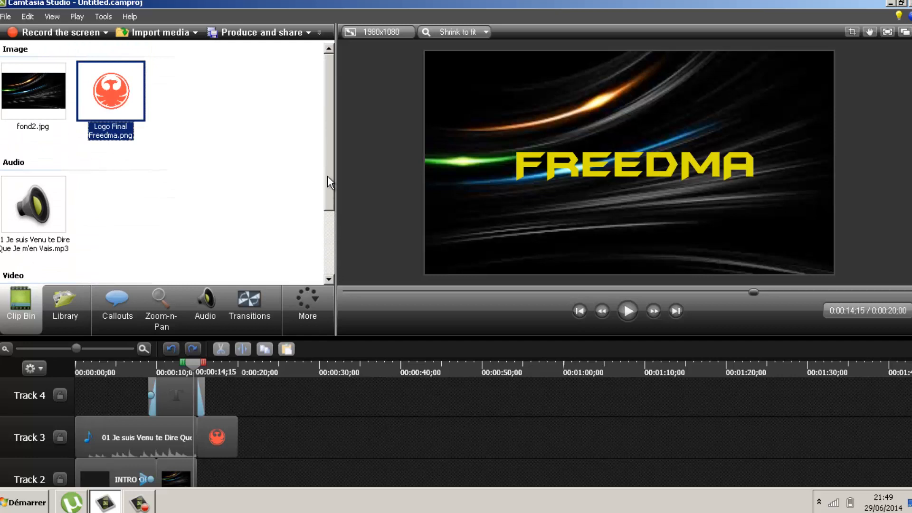
# Lower the intro clip's volume to 94% and the Track 3 music to about 52%, then play to check
pyautogui.click(208, 308)
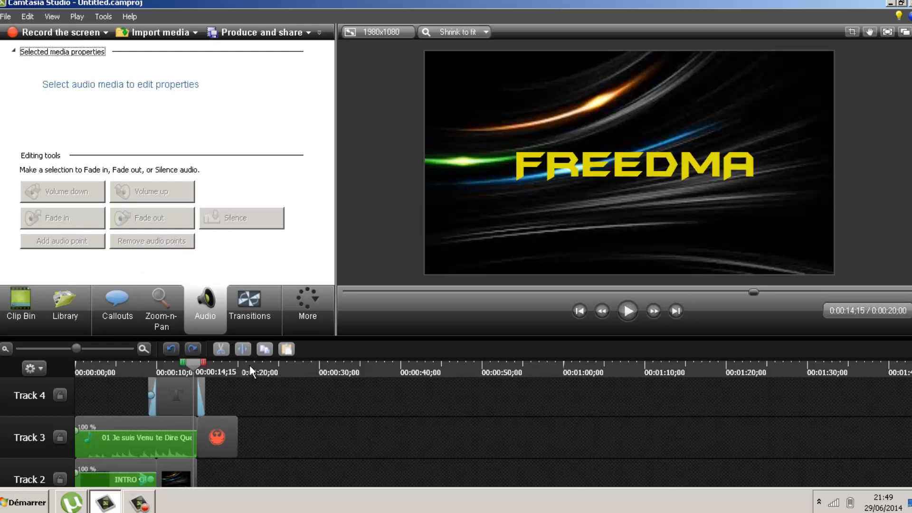
pyautogui.scroll(-1, 477, 410)
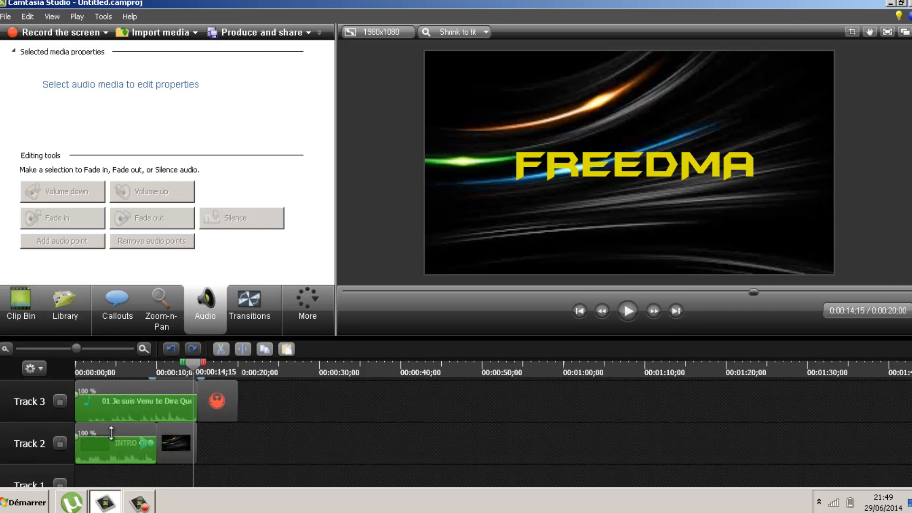
pyautogui.click(78, 370)
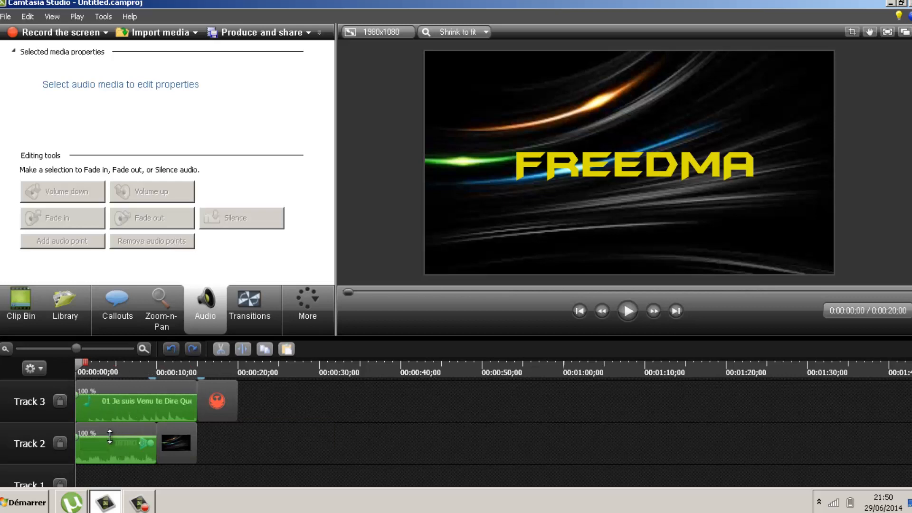
pyautogui.moveTo(110, 436); pyautogui.dragTo(110, 438)
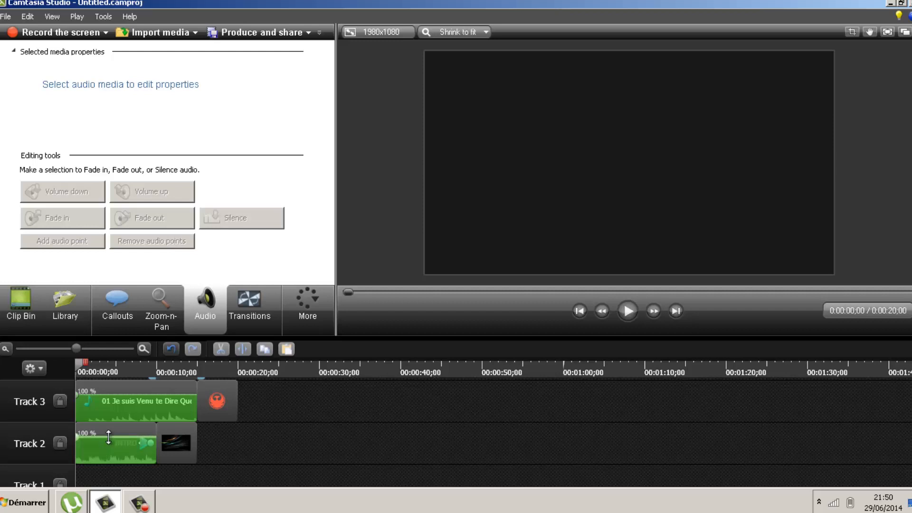
pyautogui.moveTo(96, 393); pyautogui.dragTo(96, 416)
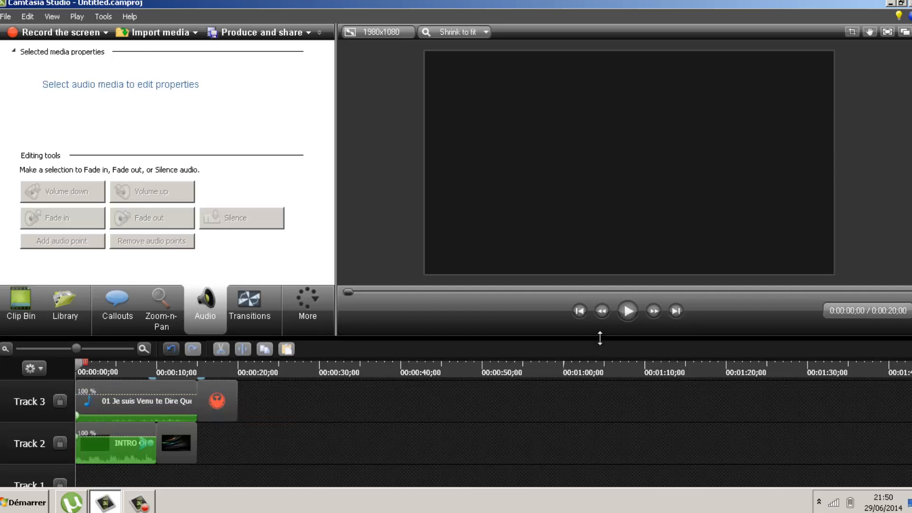
pyautogui.click(627, 312)
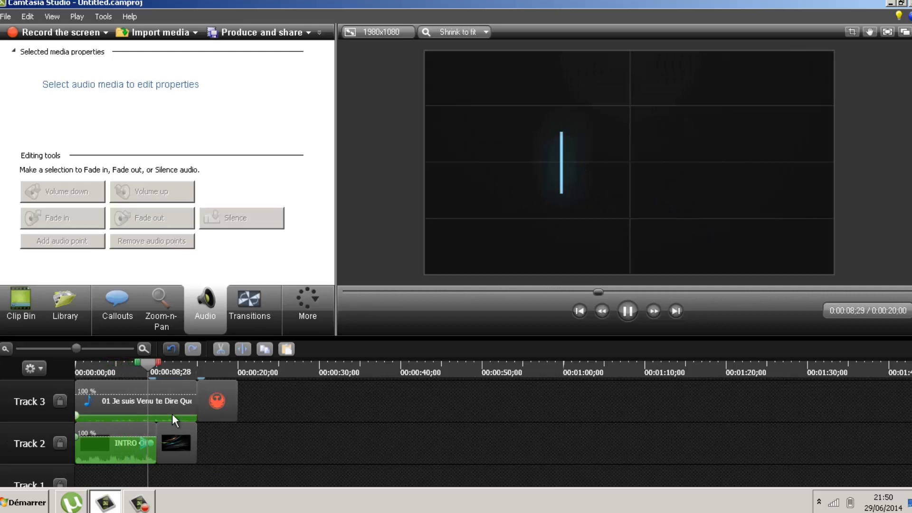
pyautogui.moveTo(172, 415); pyautogui.dragTo(175, 417)
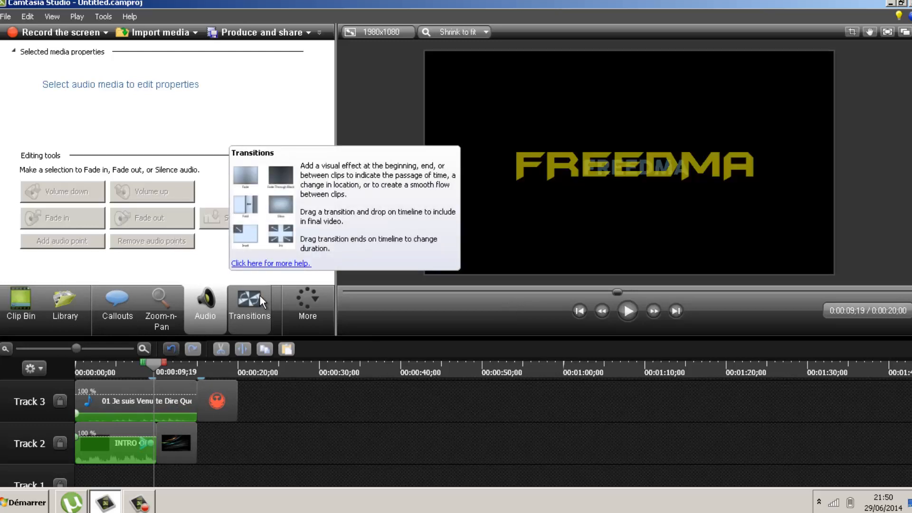
pyautogui.click(157, 367)
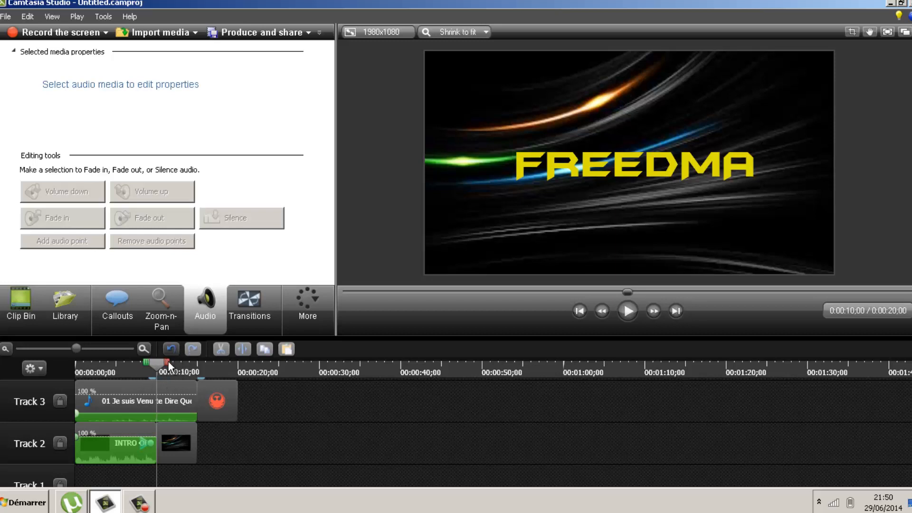
pyautogui.moveTo(168, 365); pyautogui.dragTo(170, 366)
# Bring up the Camtasia Recorder control window from the taskbar
pyautogui.click(137, 501)
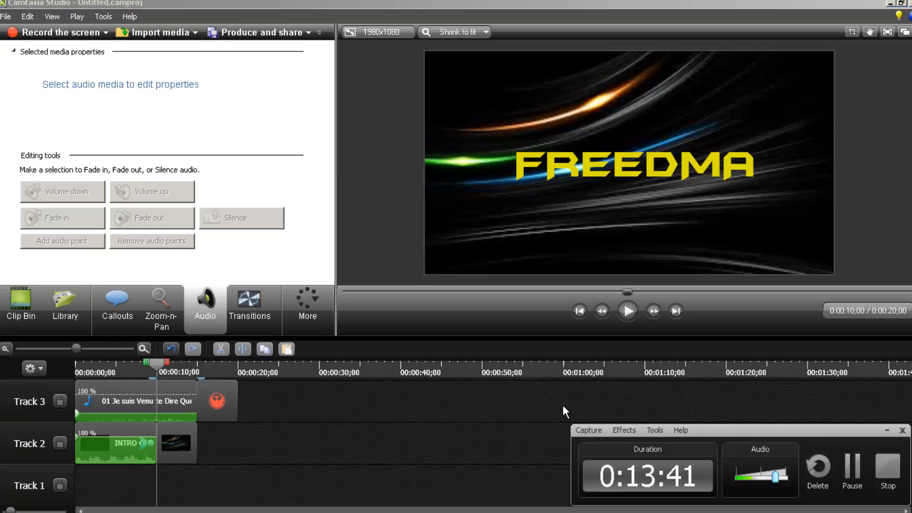